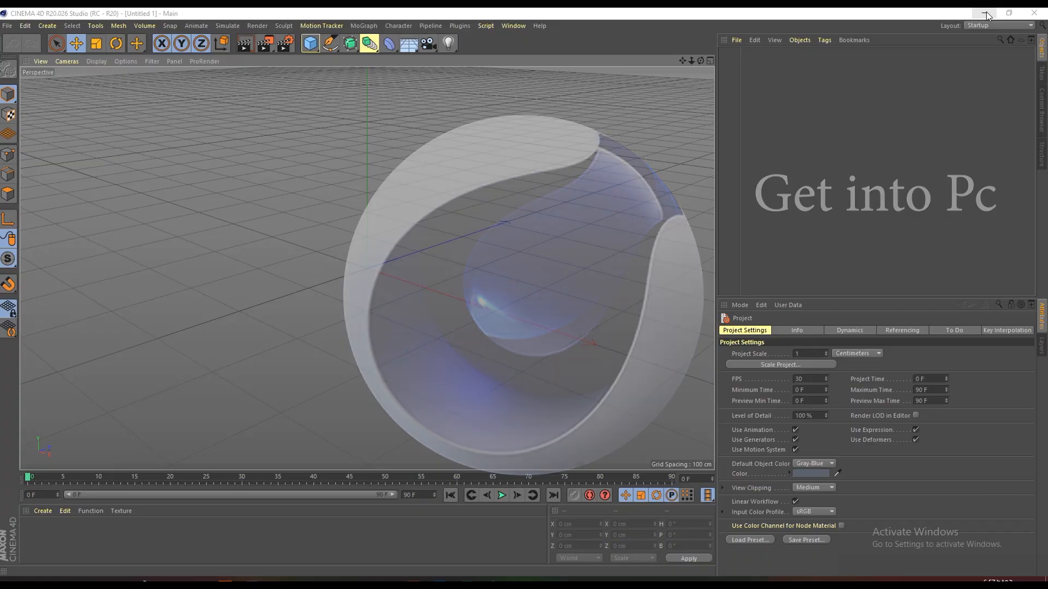
click(985, 12)
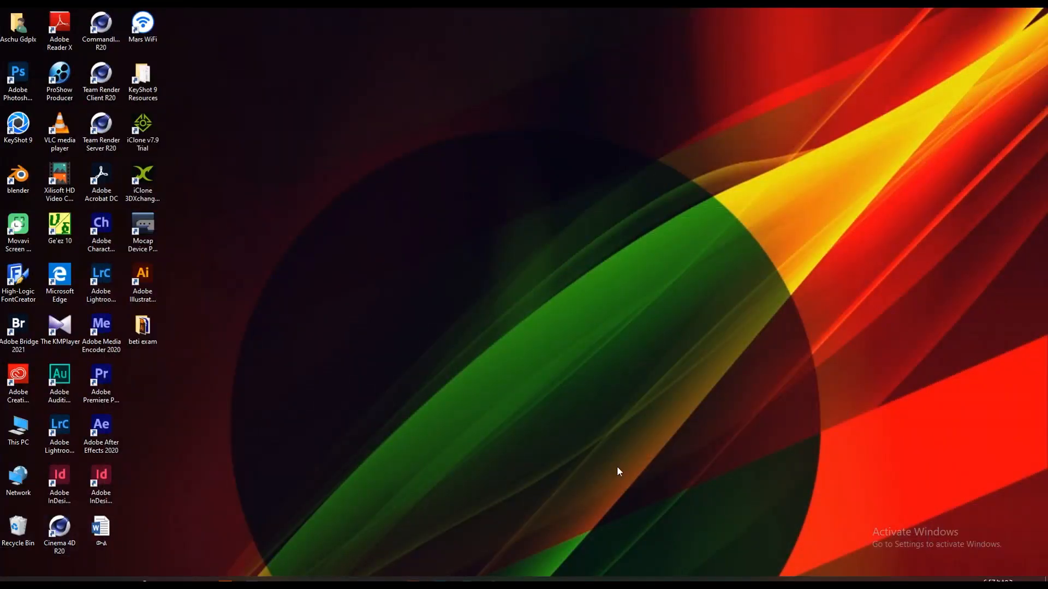
click(492, 580)
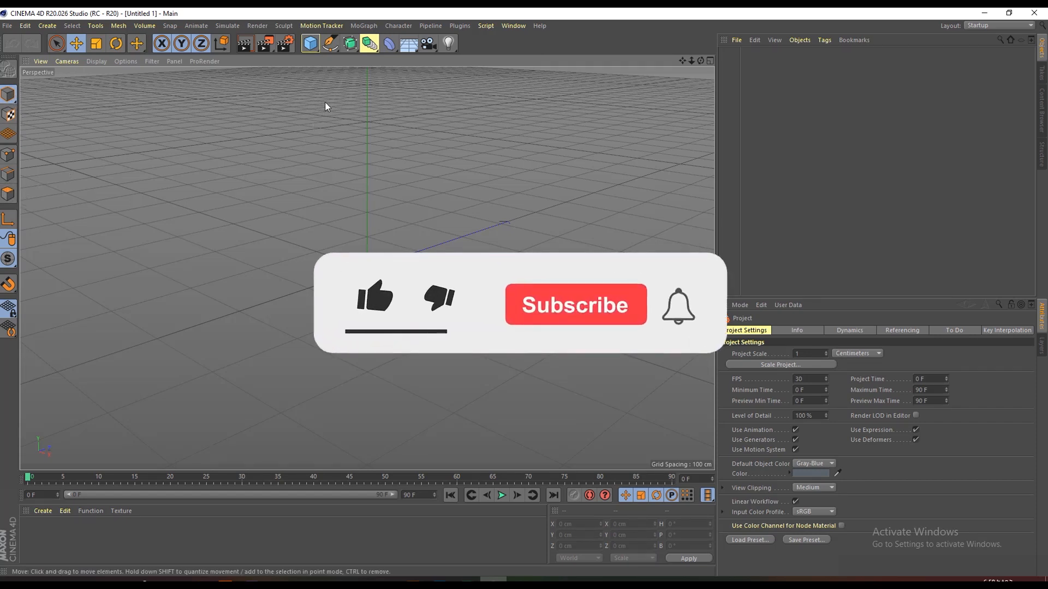
Add a cube primitive to the empty scene
click(316, 51)
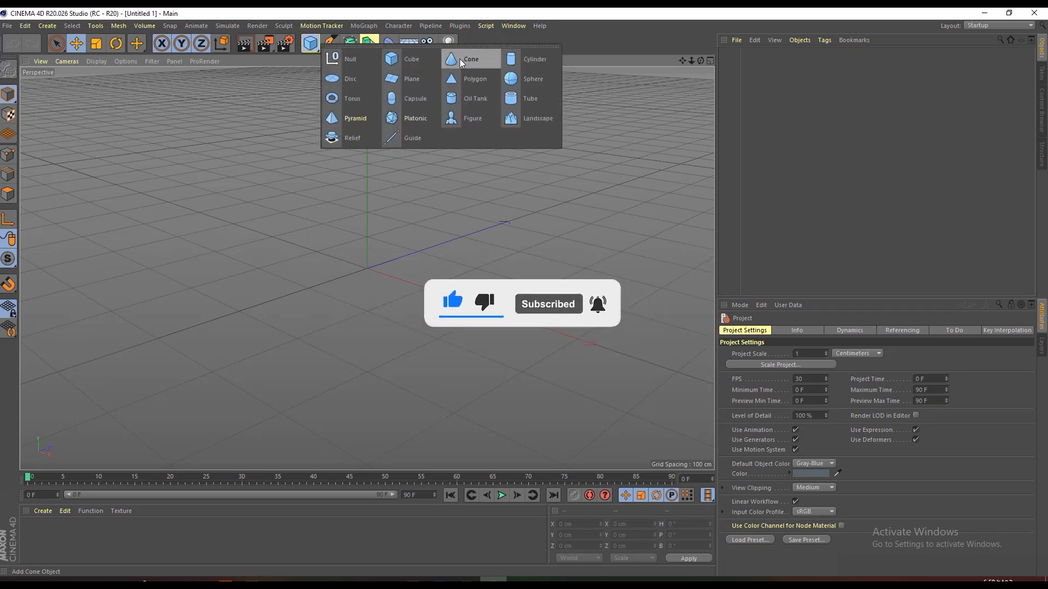
click(405, 60)
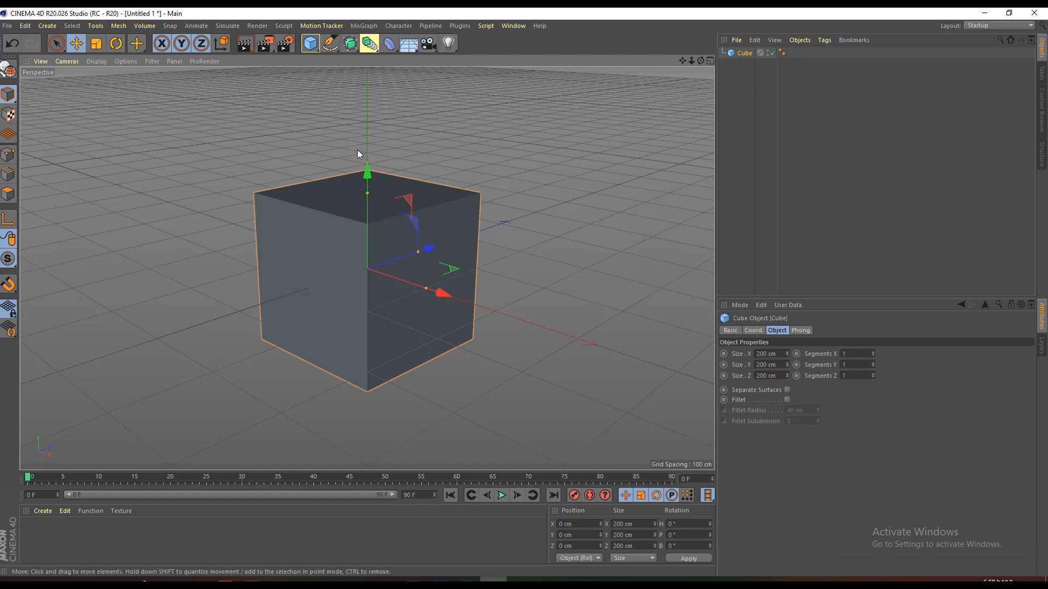
click(317, 48)
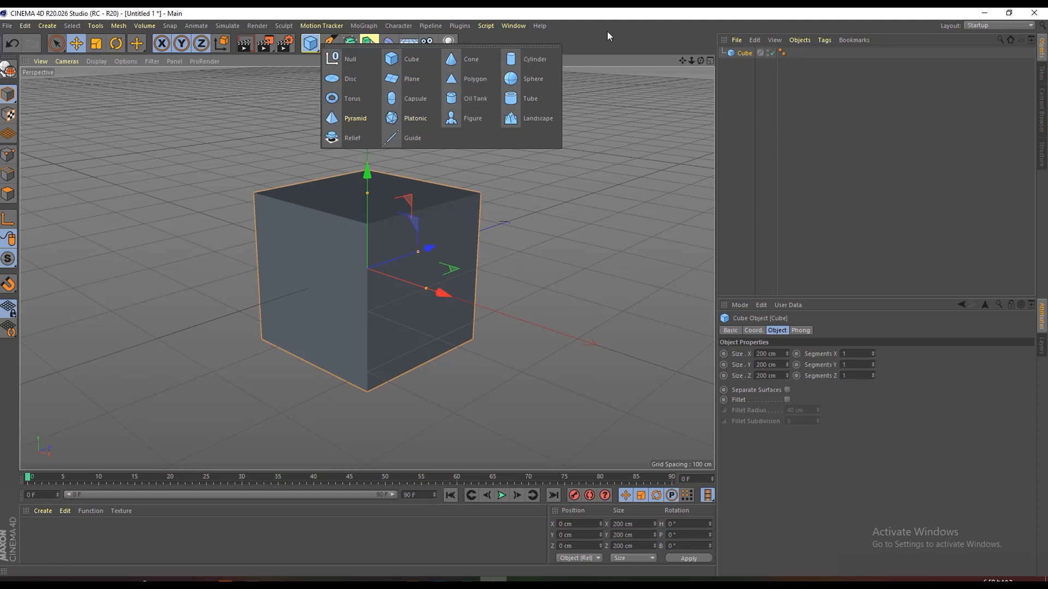
click(582, 43)
click(330, 43)
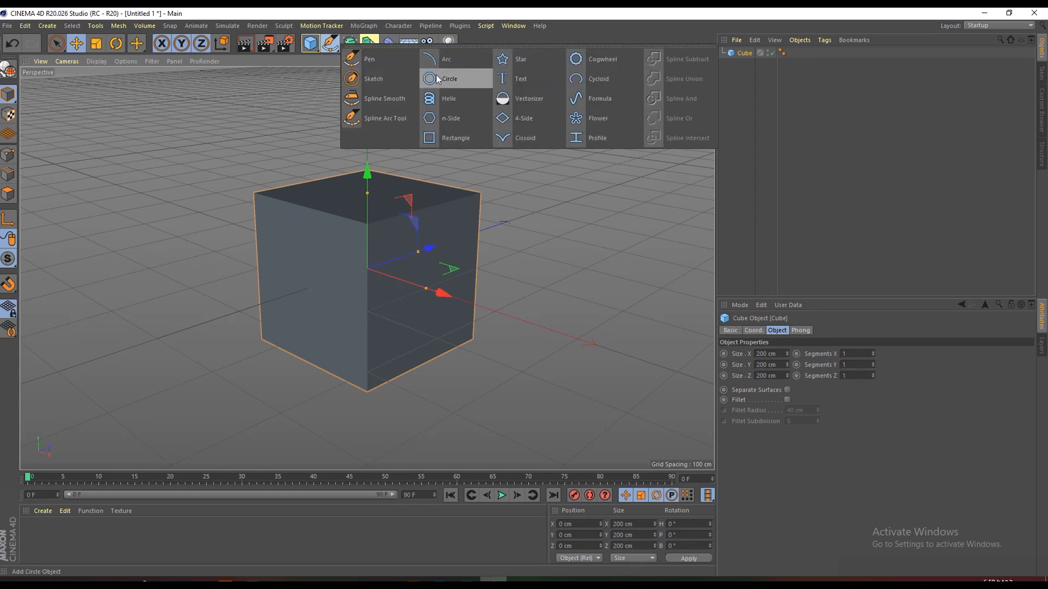
click(577, 33)
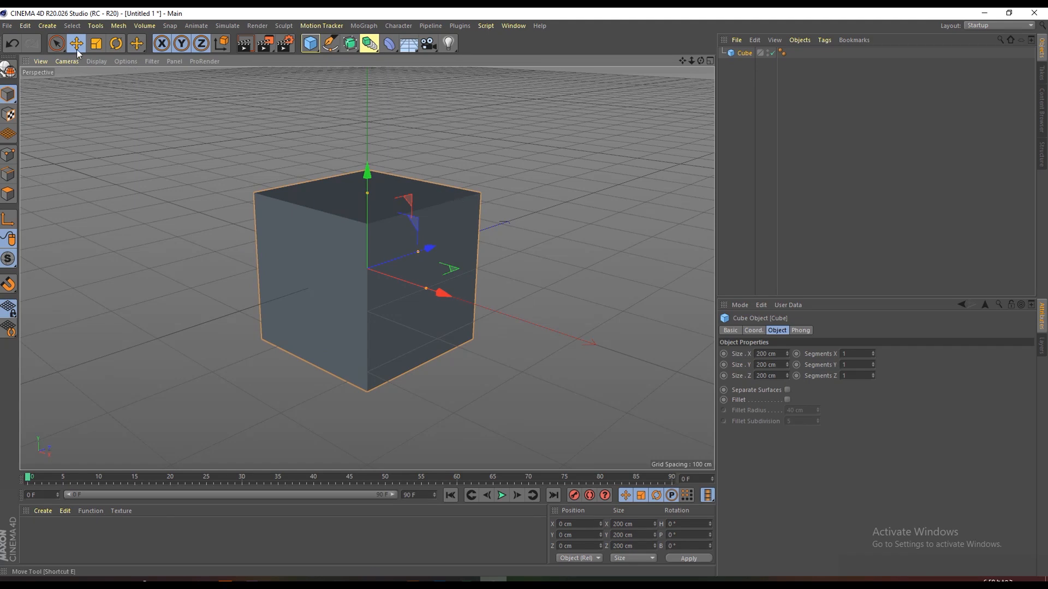
Try the Live Selection and Rectangle Selection tools on the cube, finishing with Live Selection active
click(58, 44)
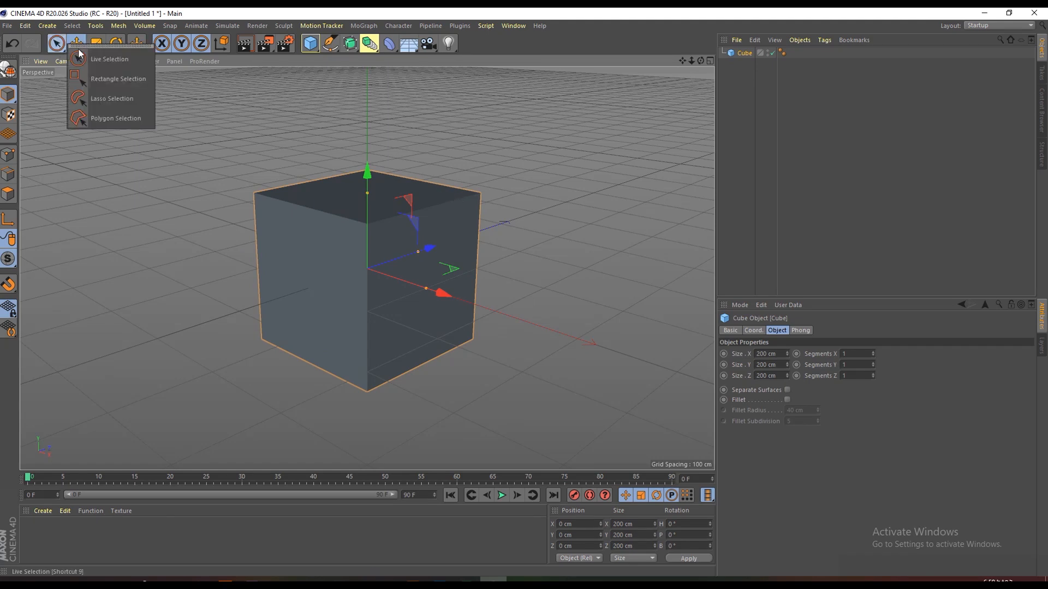
click(103, 61)
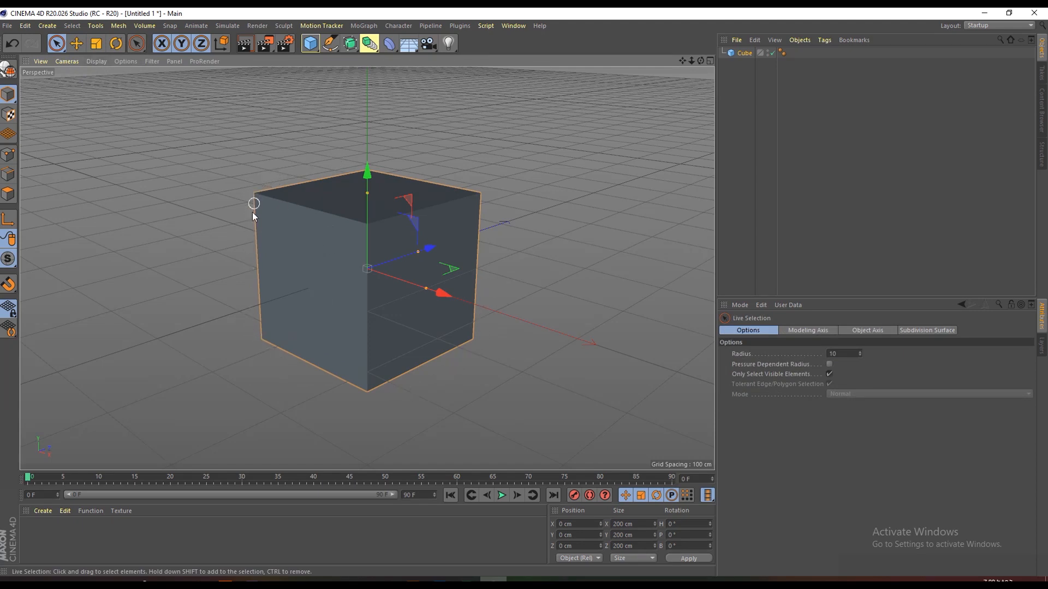
click(66, 48)
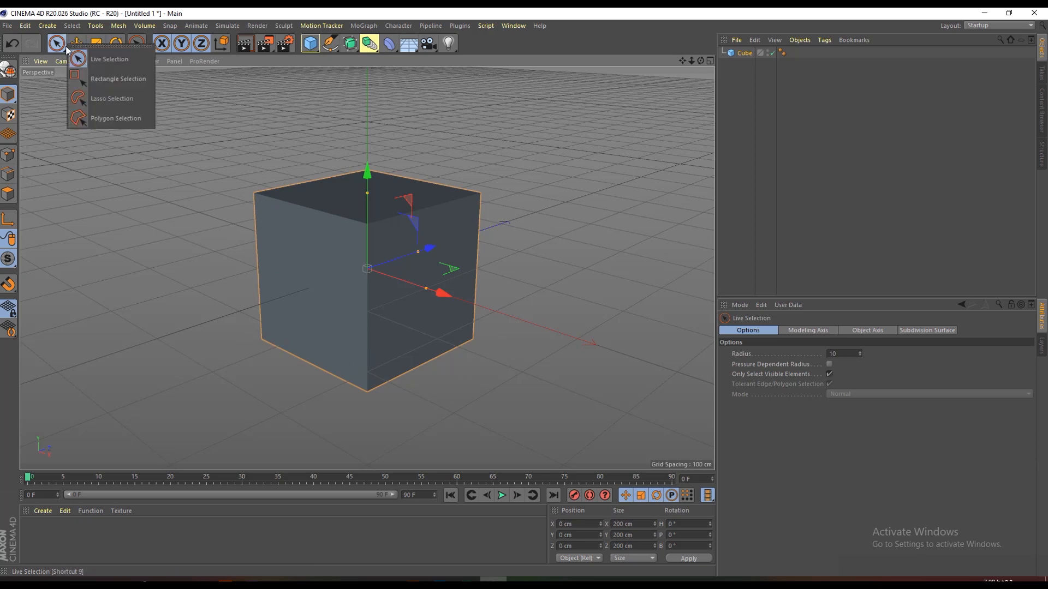
click(109, 78)
drag(327, 239, 364, 289)
click(63, 44)
click(107, 59)
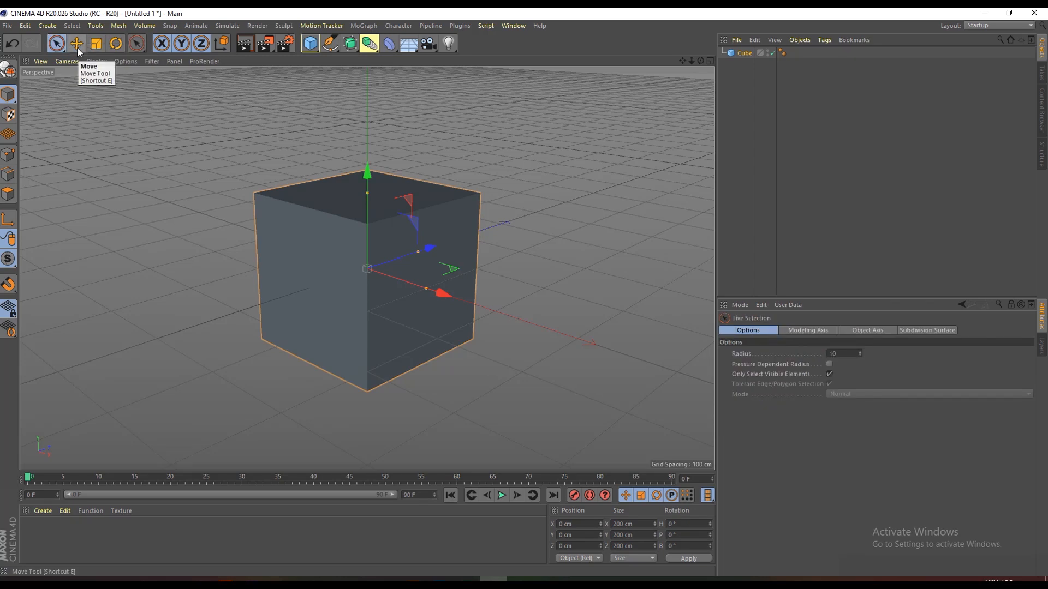
Move the cube along its axes to about X -38 cm, Y -86 cm and Z 113 cm
click(77, 47)
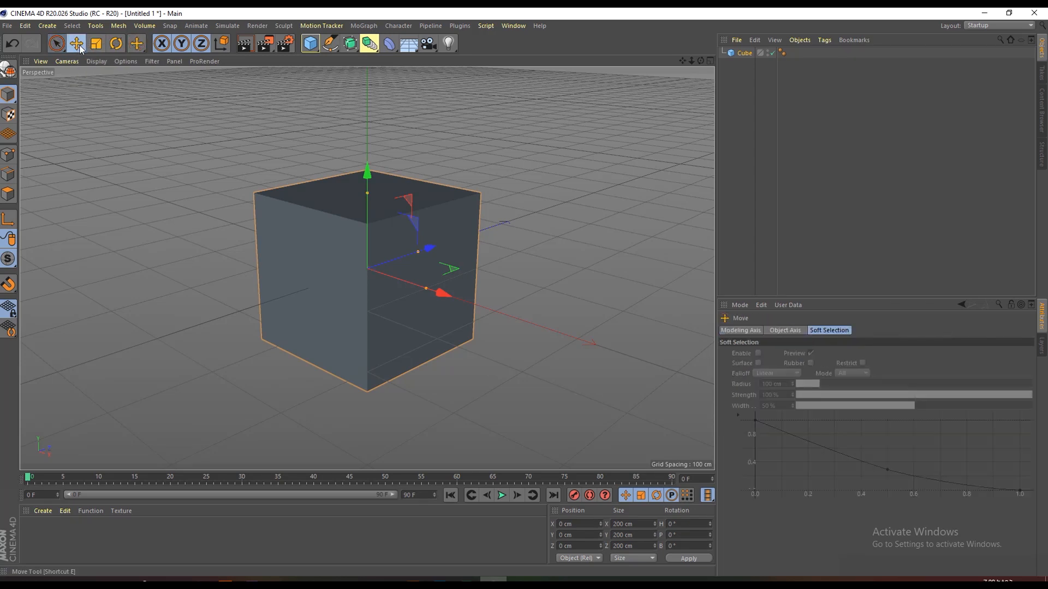
drag(447, 295, 562, 240)
drag(513, 120, 505, 169)
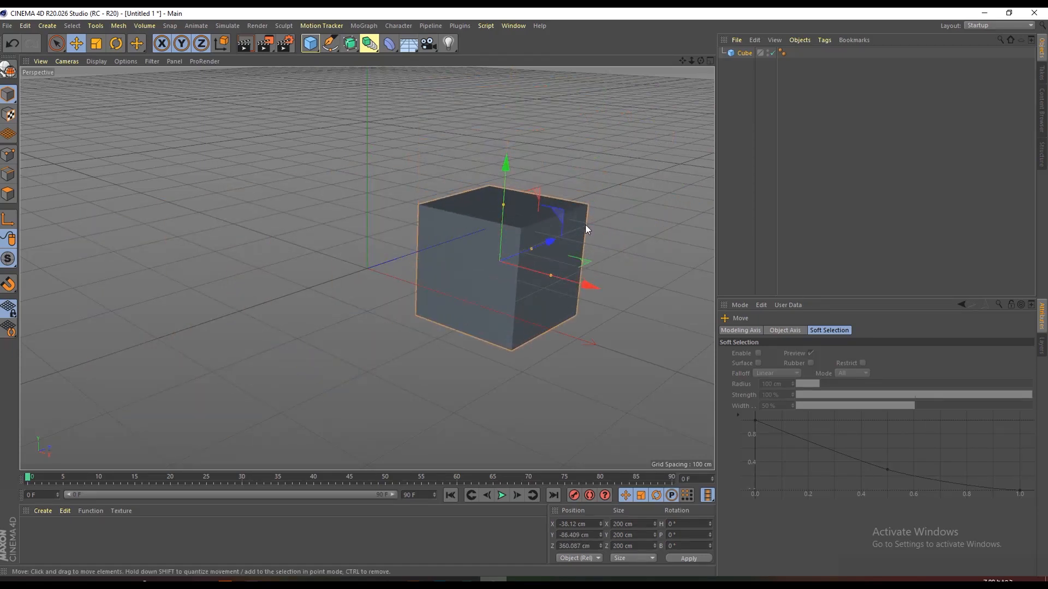
drag(551, 240, 457, 260)
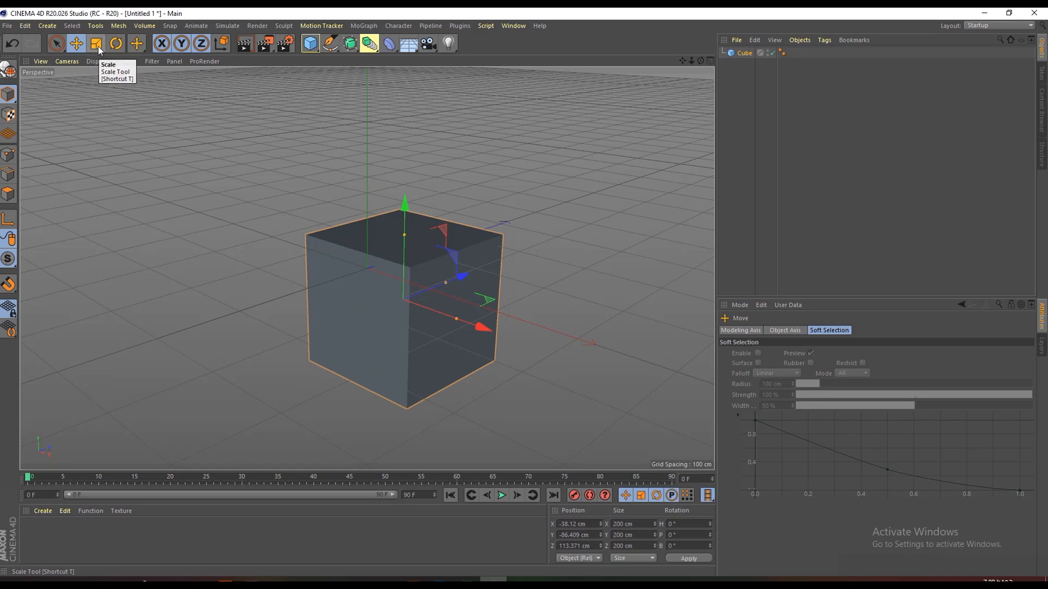
Scale the cube uniformly to about 239 cm and rotate it to about -515° heading and -17° pitch
key(t)
drag(404, 201, 534, 175)
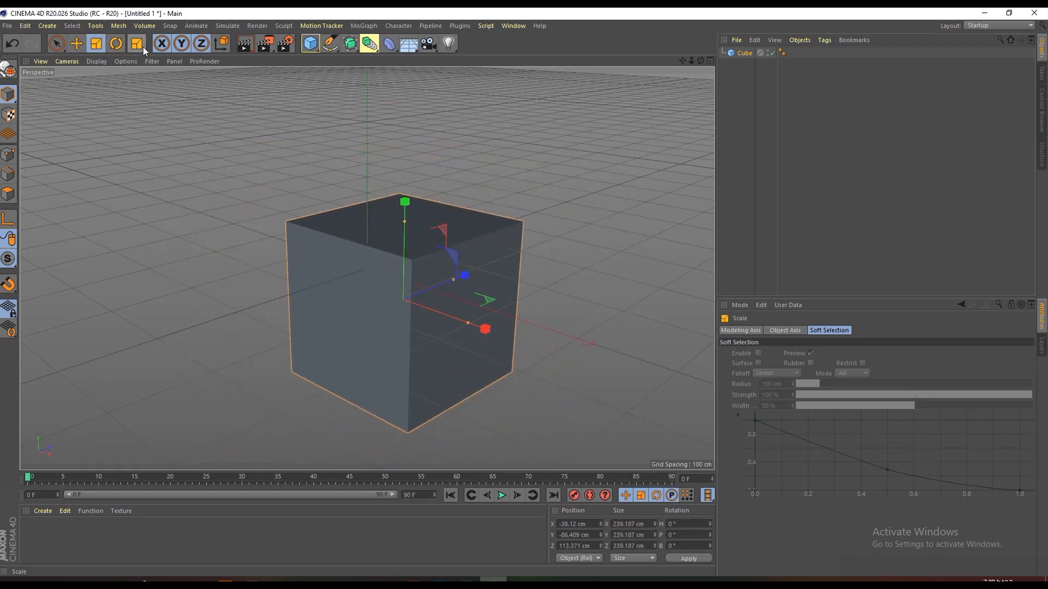
key(r)
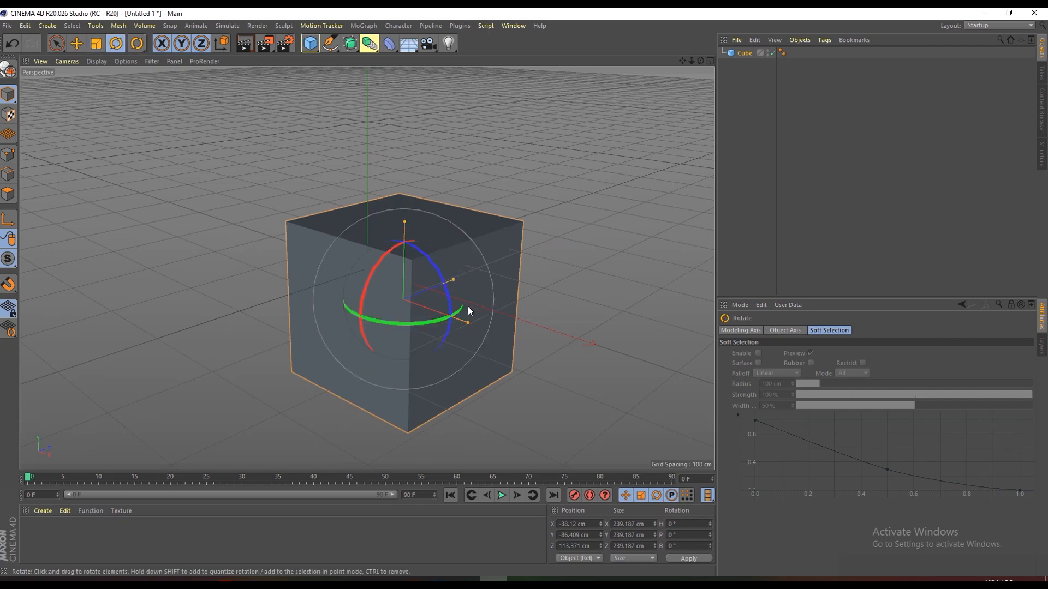
drag(461, 312, 310, 306)
drag(431, 300, 326, 296)
drag(389, 277, 401, 299)
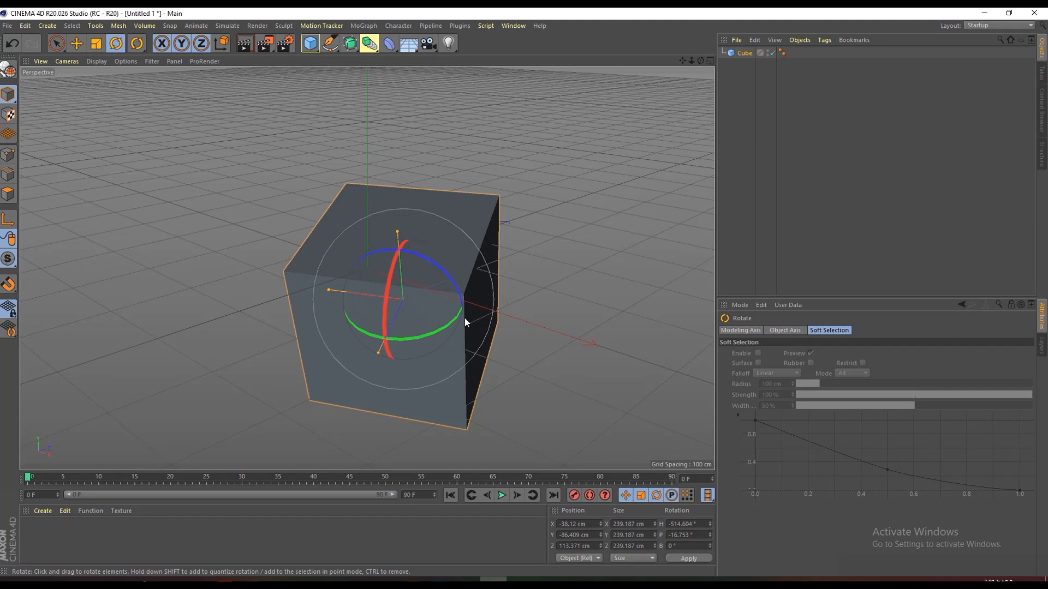
Render the cube in the viewport and in the Picture Viewer, inspect the image, and close the viewer
click(245, 43)
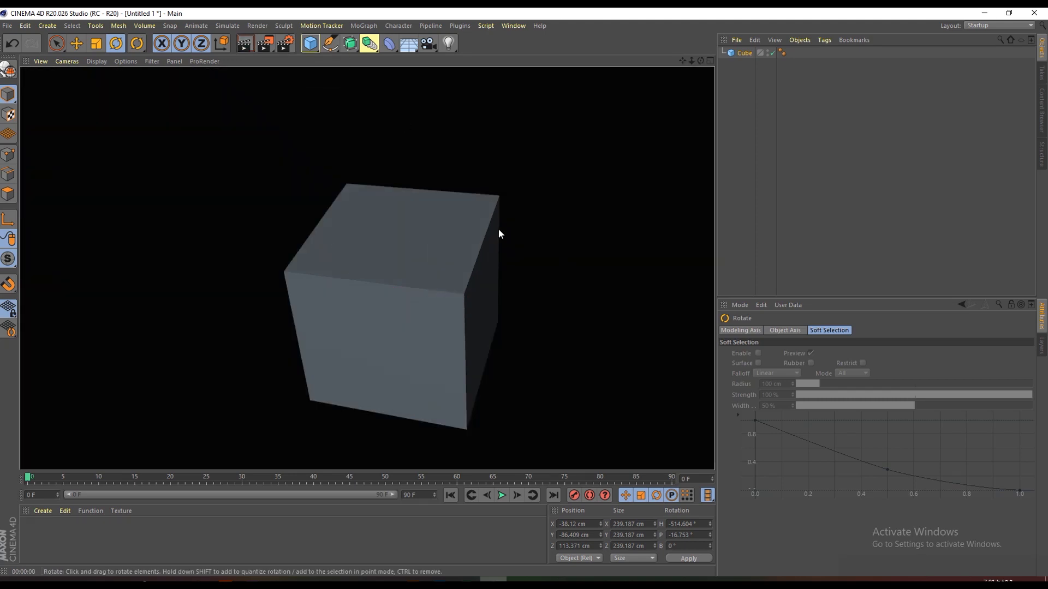
click(267, 43)
drag(693, 278, 530, 175)
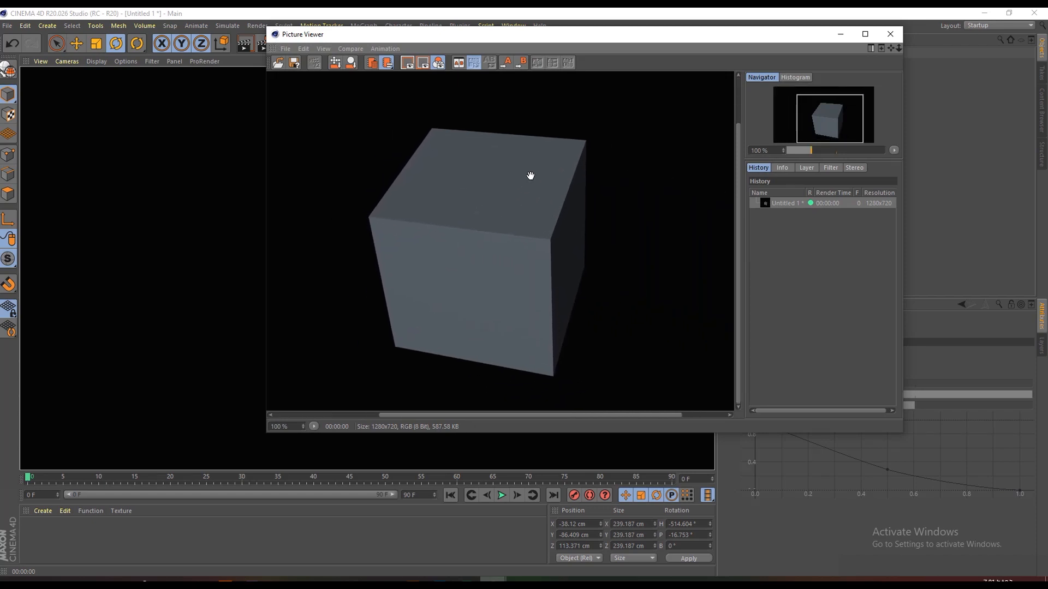
click(891, 35)
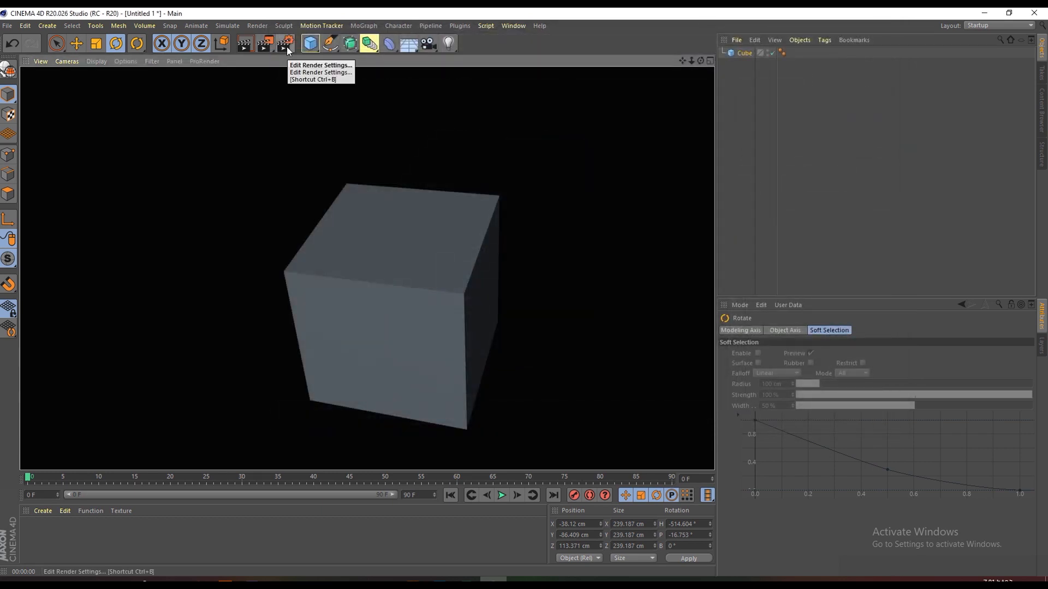
Set the render output size to 1920 pixels wide and 1080 pixels high in the render settings
click(285, 44)
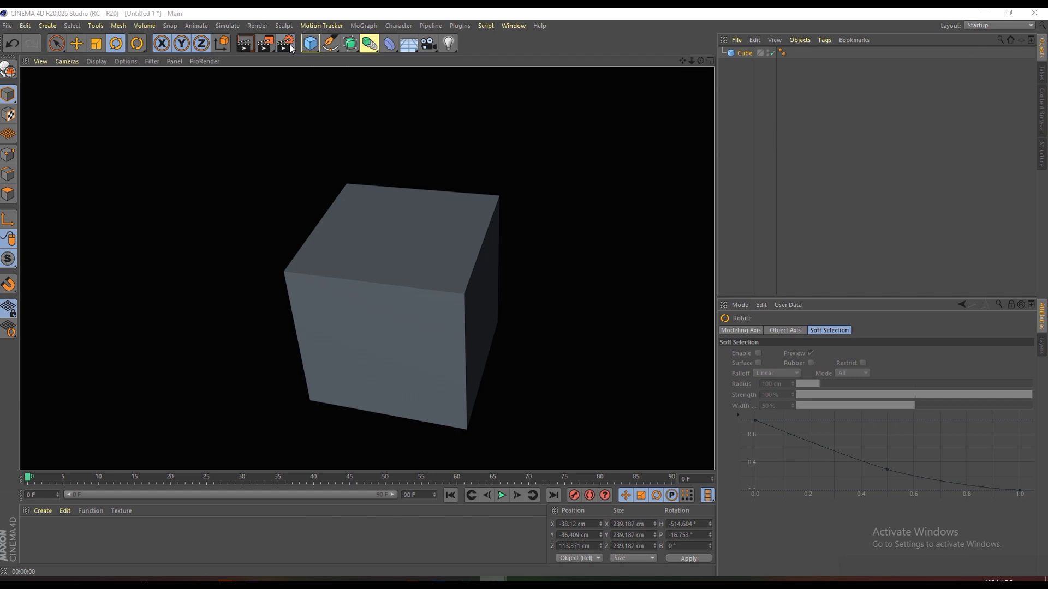
drag(528, 41, 424, 88)
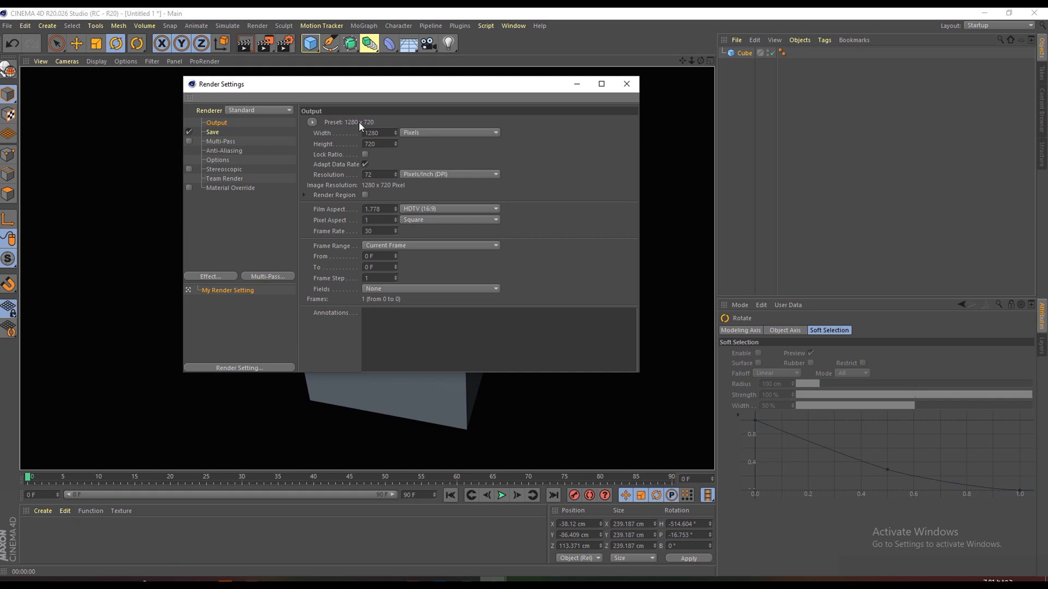
double_click(384, 133)
text(15)
text(20)
key(Return)
double_click(377, 144)
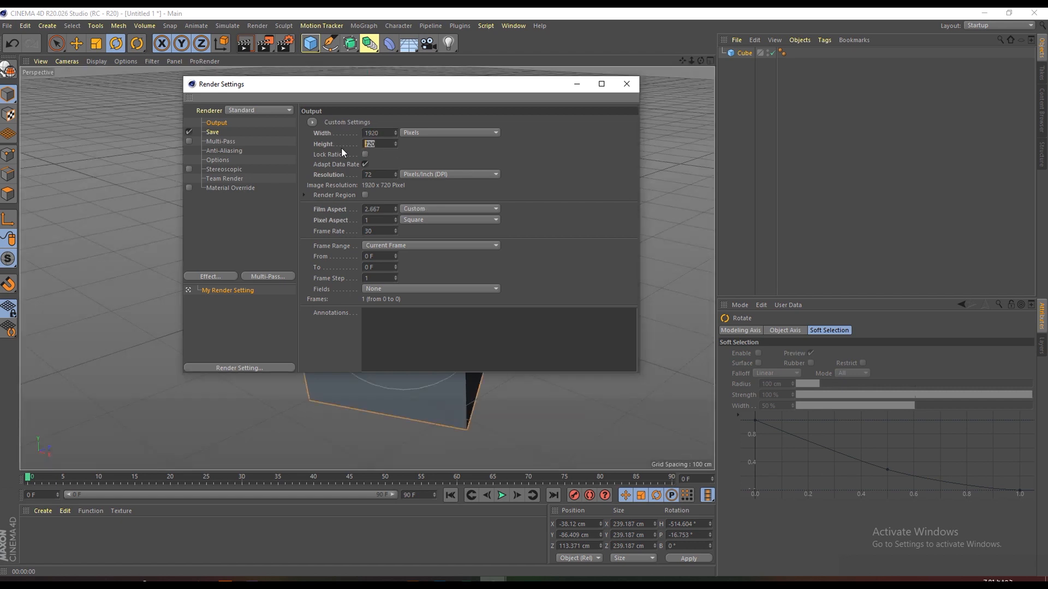
text(1080)
key(Return)
Review the Save options and the available render effects, then close the render settings
click(214, 133)
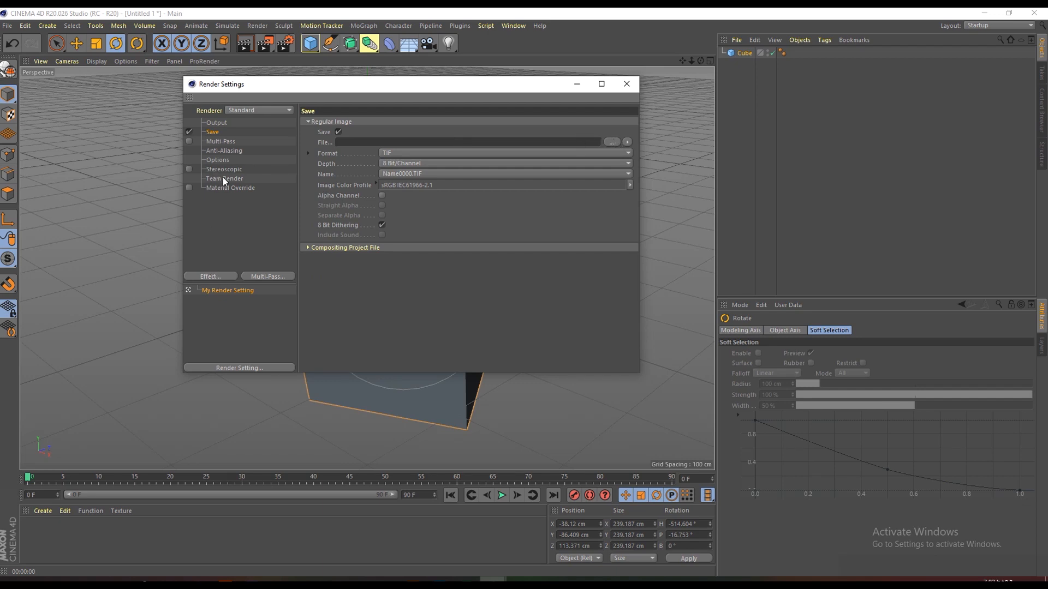
click(216, 276)
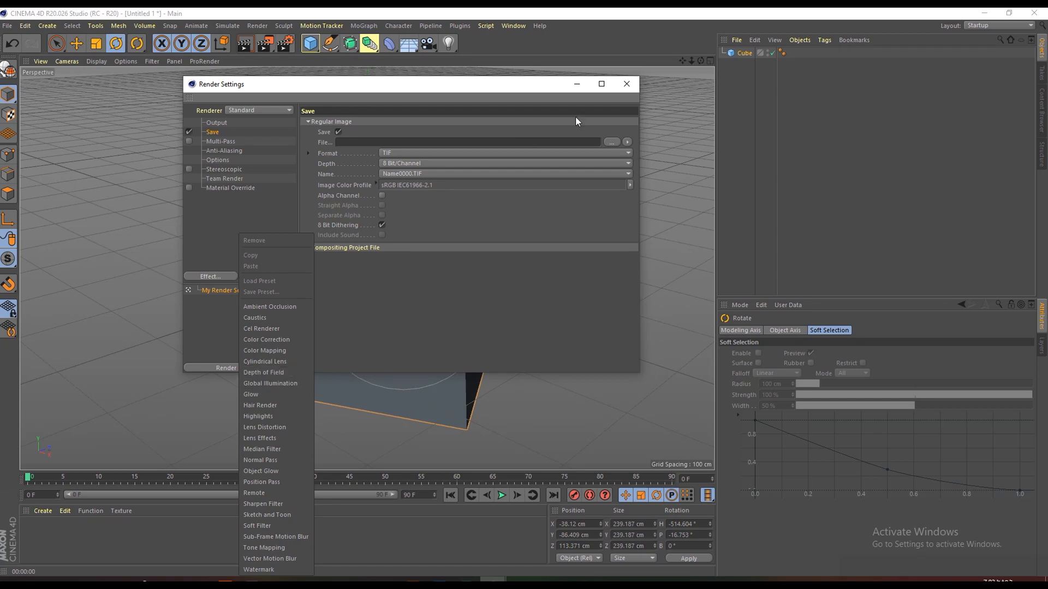
click(505, 90)
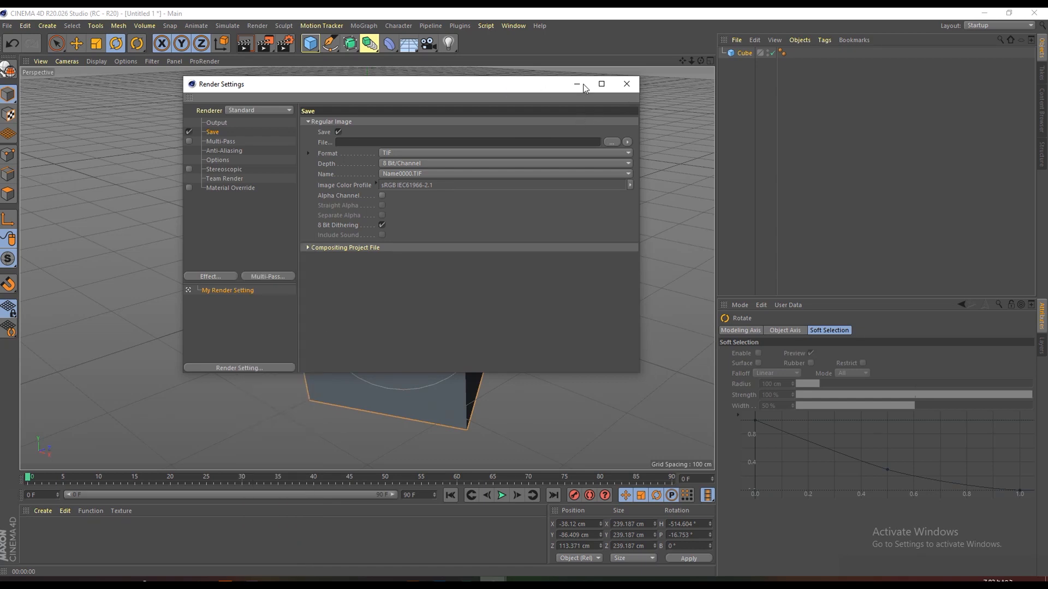
click(627, 85)
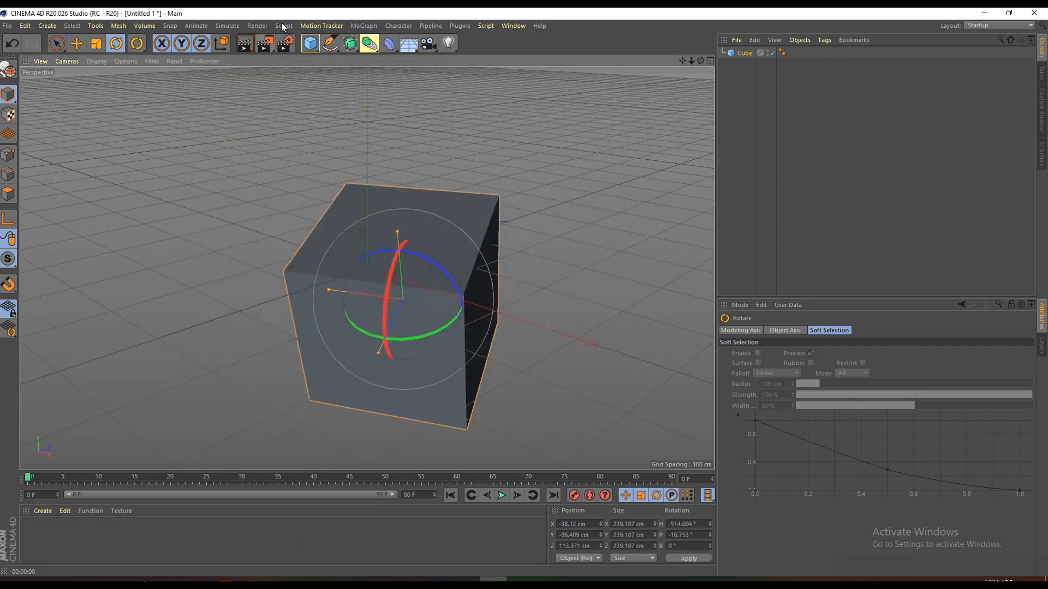
Add a sphere primitive and move it along the X axis to about 292 cm, beside the cube
click(314, 46)
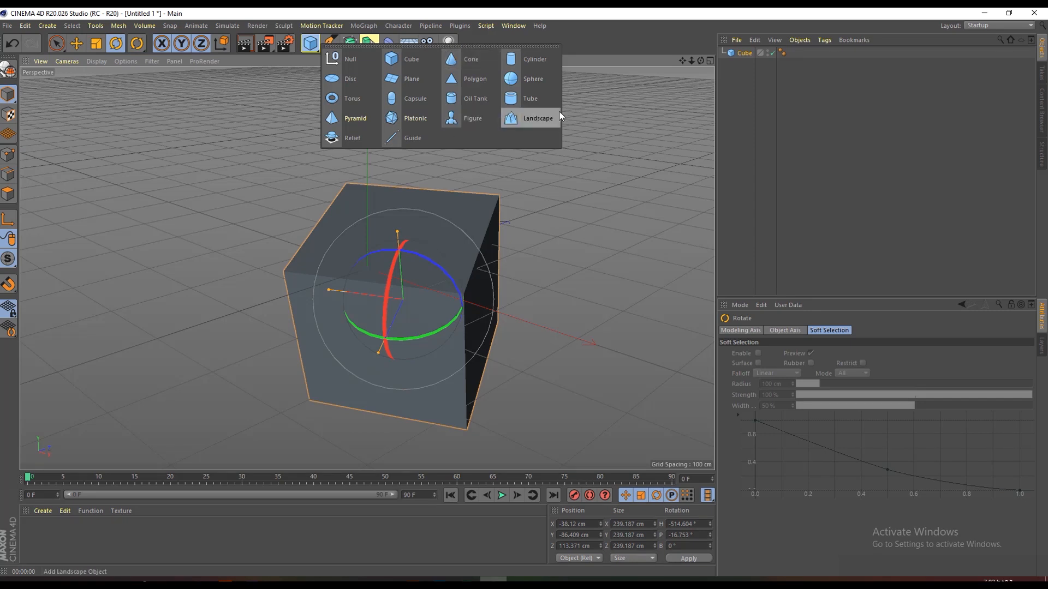
click(525, 78)
click(77, 45)
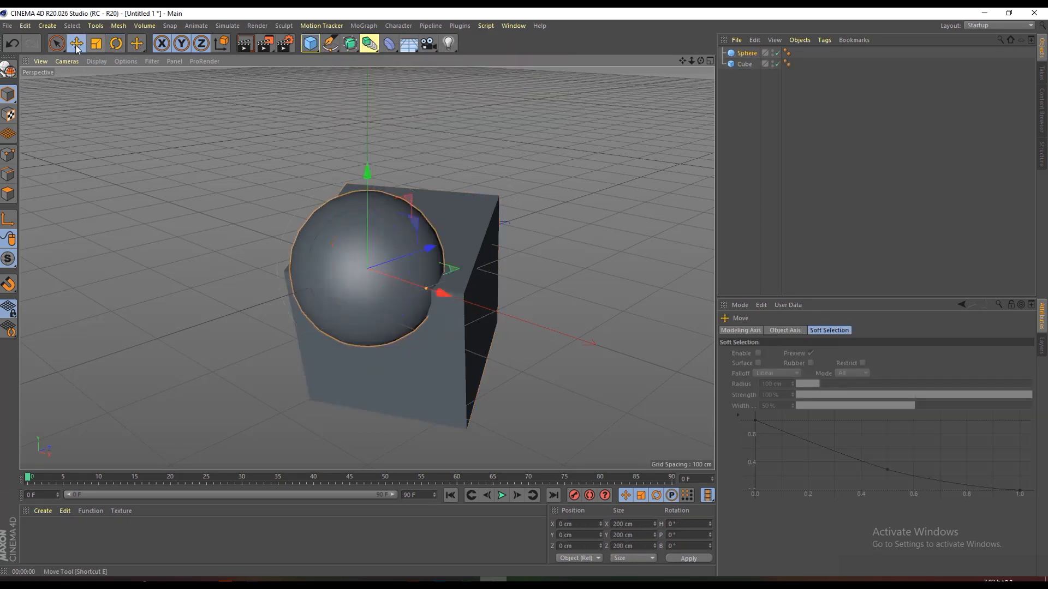
drag(447, 296, 692, 316)
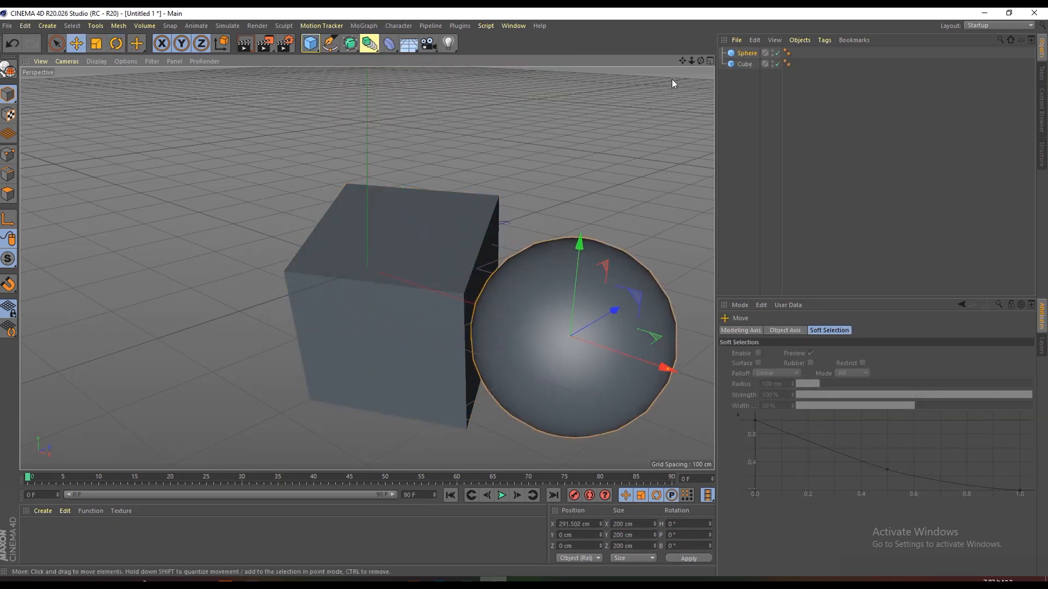
Rotate the sphere around its vertical axis and turn the cube to a heading of about -508°
mouse_move(701, 60)
mouse_down()
mouse_move(710, 42)
mouse_move(701, 61)
mouse_up()
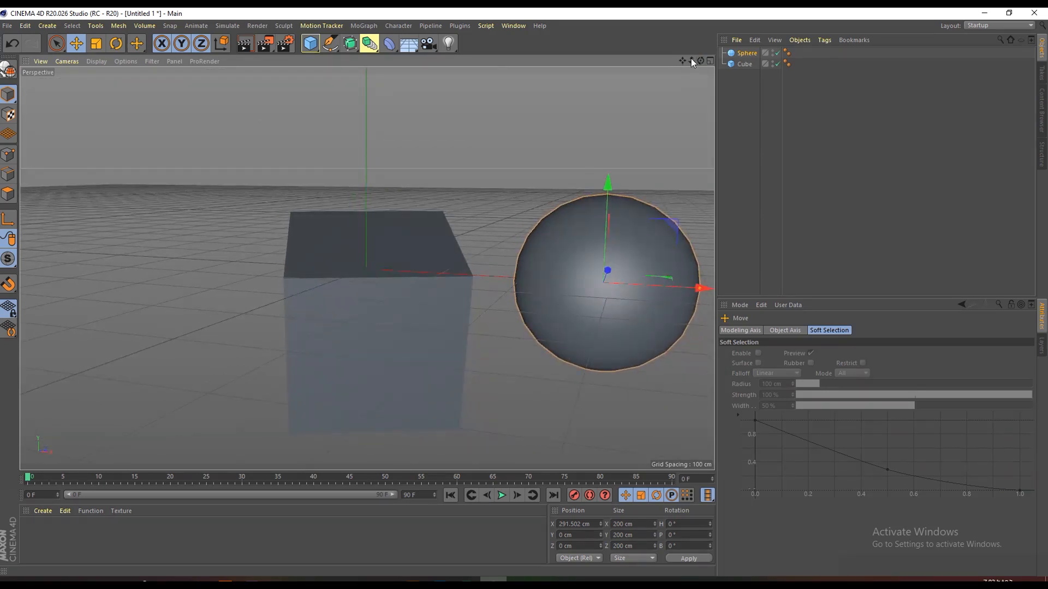
click(116, 46)
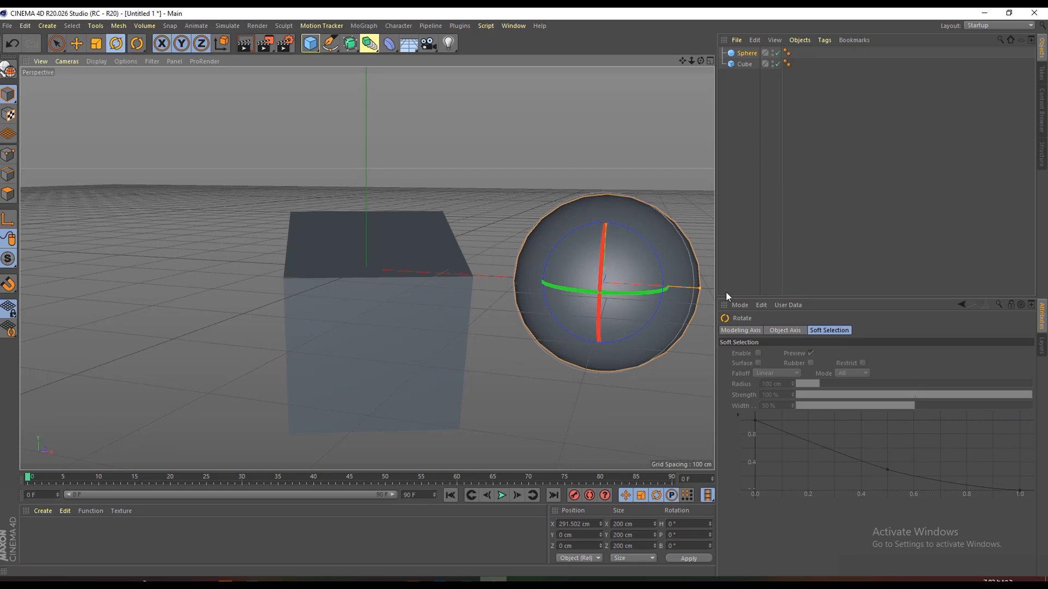
drag(653, 293, 491, 302)
click(744, 64)
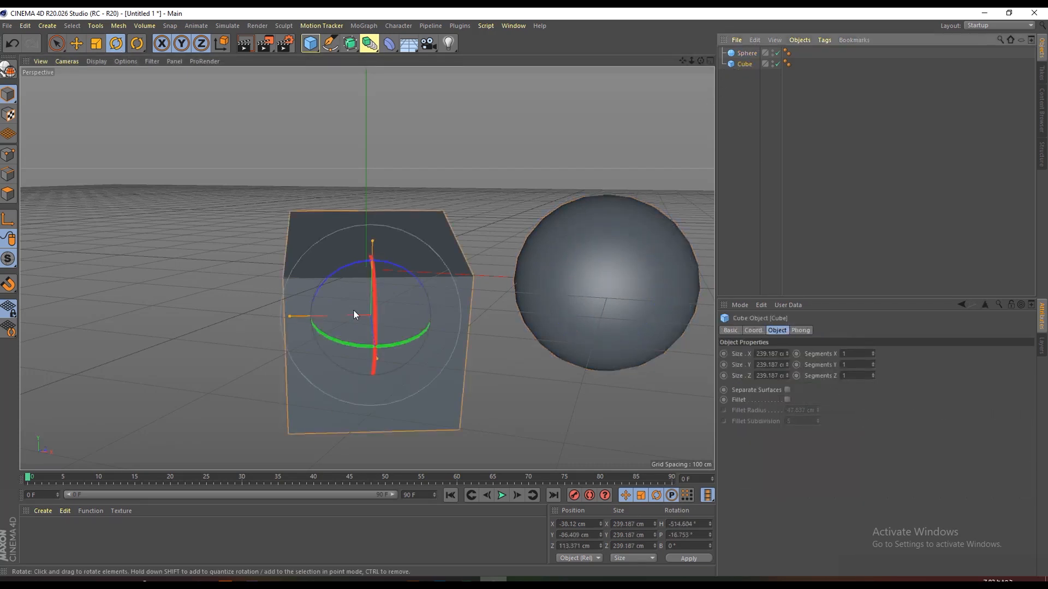
mouse_move(400, 350)
mouse_down()
mouse_move(341, 349)
mouse_move(404, 339)
mouse_up()
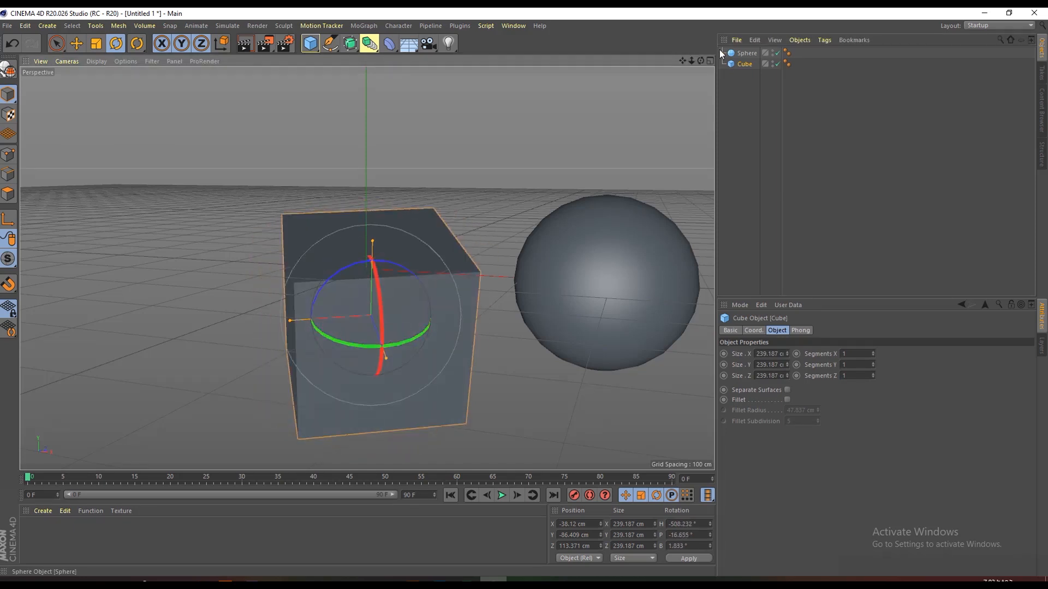
mouse_move(700, 61)
mouse_down()
mouse_move(655, 74)
mouse_move(725, 38)
mouse_move(638, 87)
mouse_move(698, 68)
mouse_move(690, 82)
mouse_move(689, 60)
mouse_up()
scroll(367, 269, down, 3)
scroll(367, 269, up, 8)
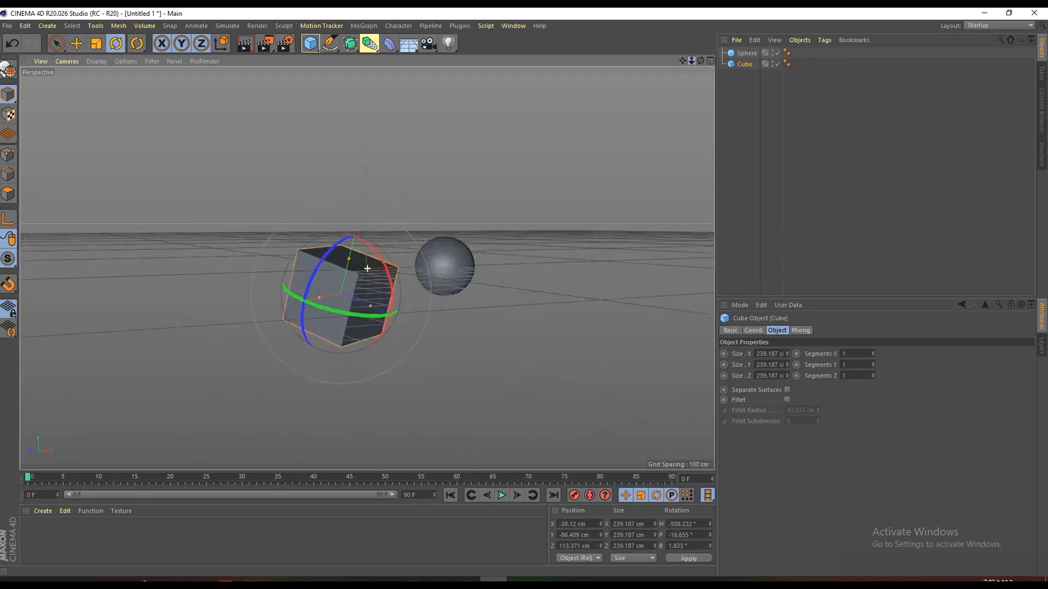
Scale the cube uniformly up to about 312 cm per side
scroll(367, 269, down, 4)
scroll(368, 268, up, 4)
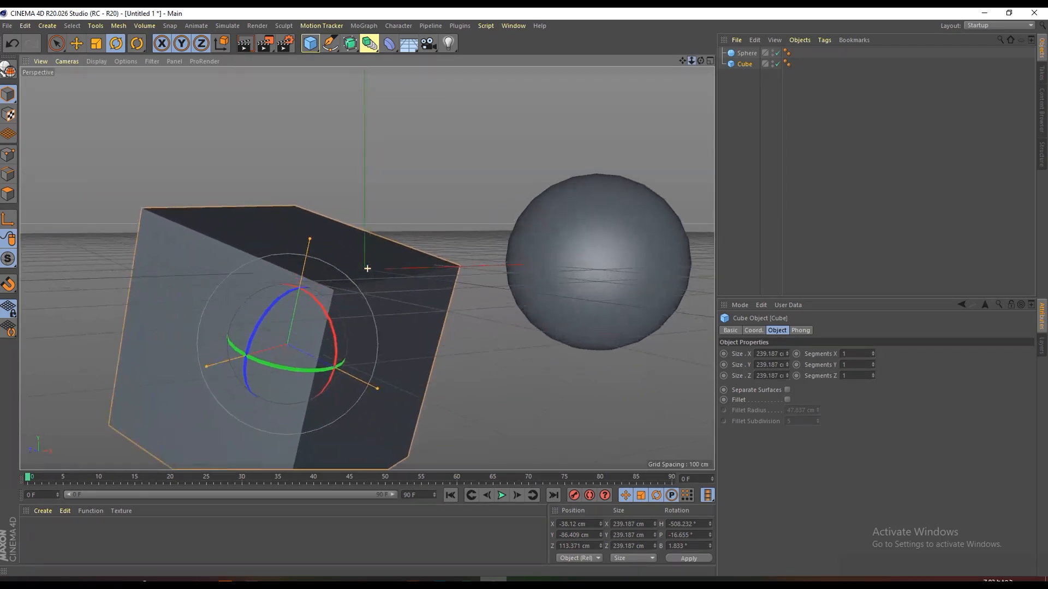
drag(682, 60, 622, 60)
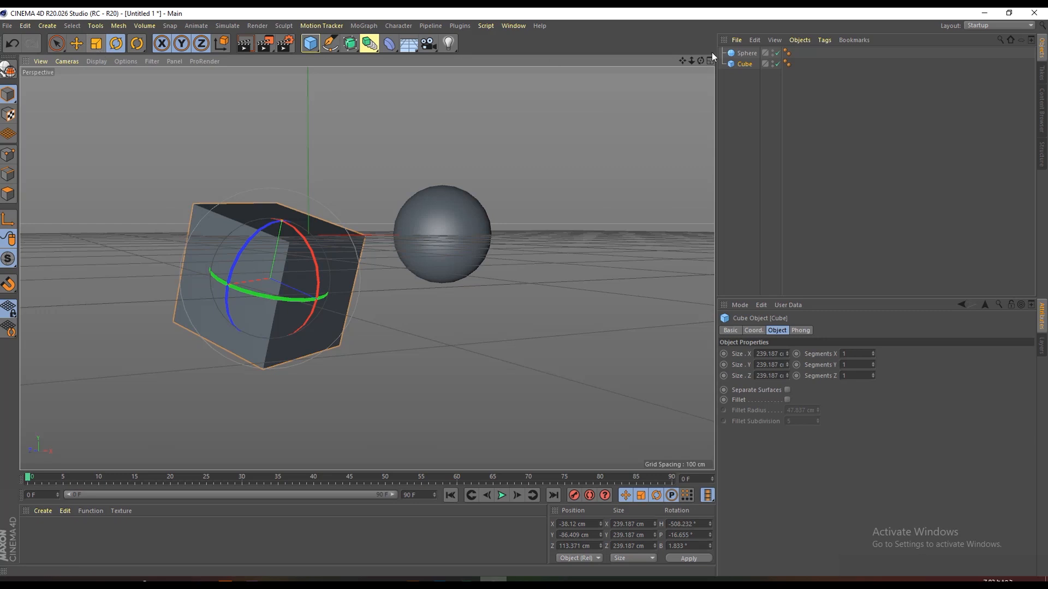
click(97, 43)
drag(291, 183, 361, 167)
mouse_move(701, 61)
mouse_down()
mouse_move(644, 125)
mouse_move(696, 71)
mouse_move(688, 81)
mouse_move(675, 50)
mouse_move(764, 54)
mouse_move(674, 59)
mouse_move(580, 83)
mouse_move(724, 100)
mouse_move(713, 70)
mouse_up()
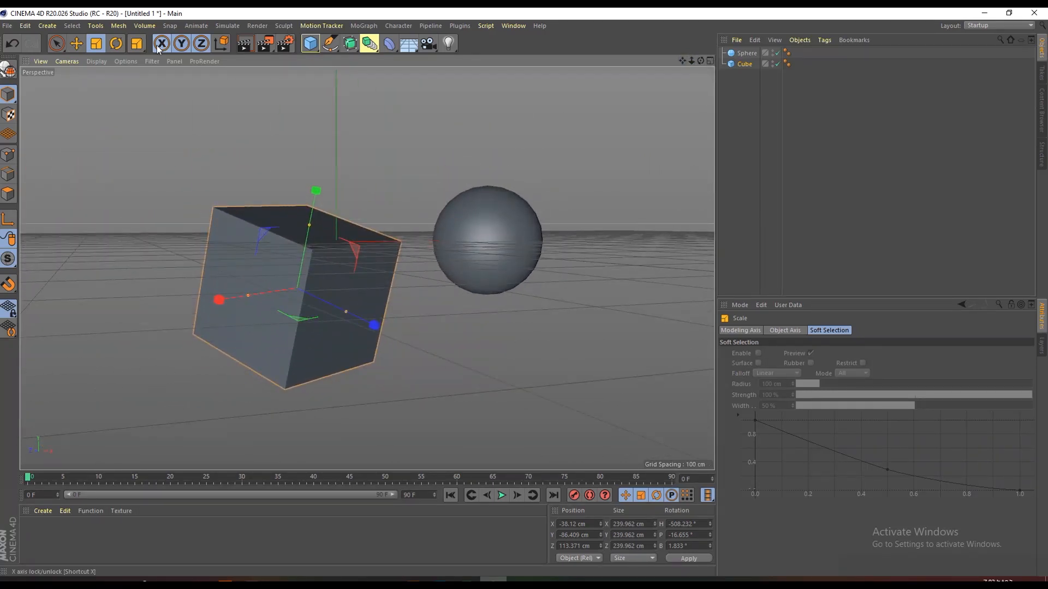
drag(315, 193, 377, 164)
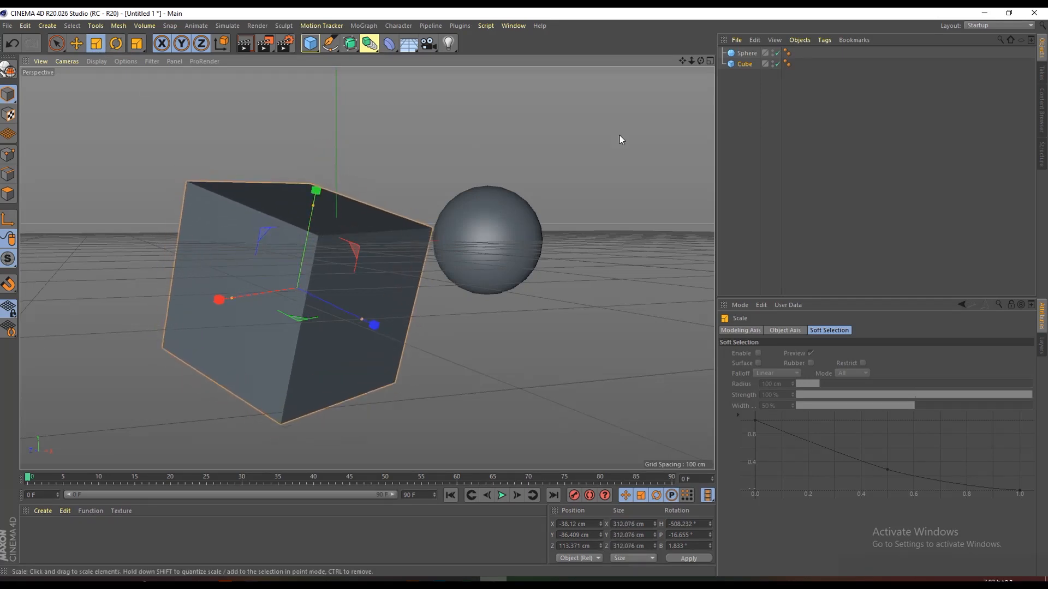
Scale the sphere uniformly up to about 258 cm across and switch to the Rotate tool
click(745, 52)
drag(487, 139, 582, 104)
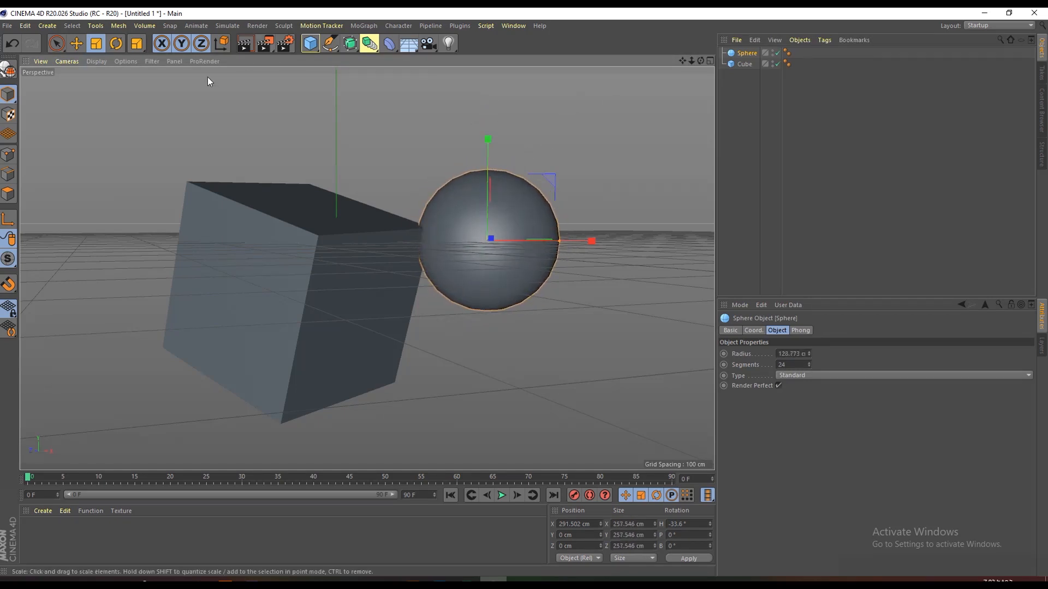
click(115, 43)
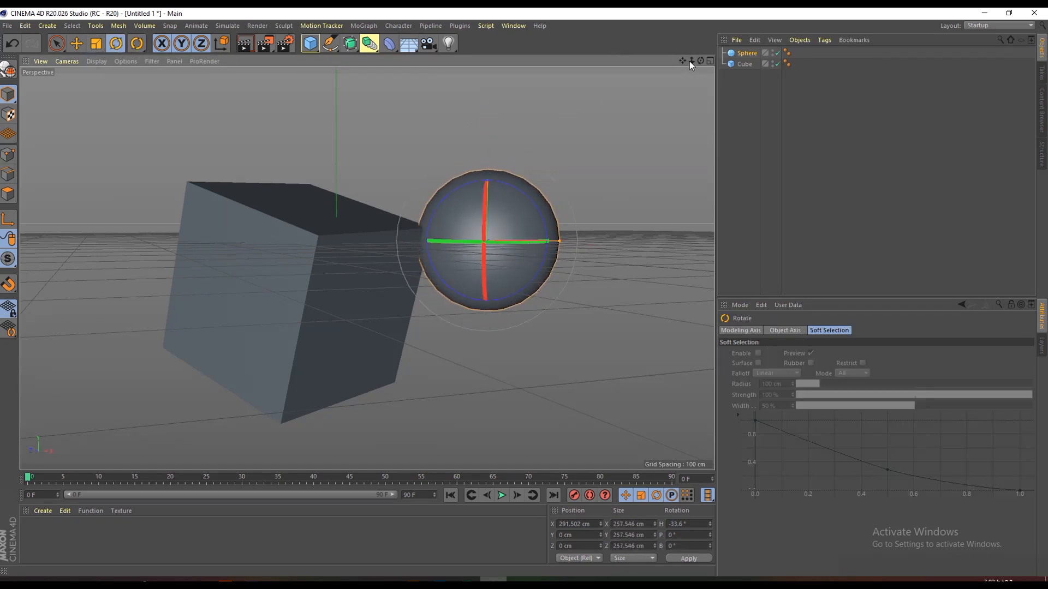
Browse the generator objects, add a standard camera to the scene and delete it again
click(352, 45)
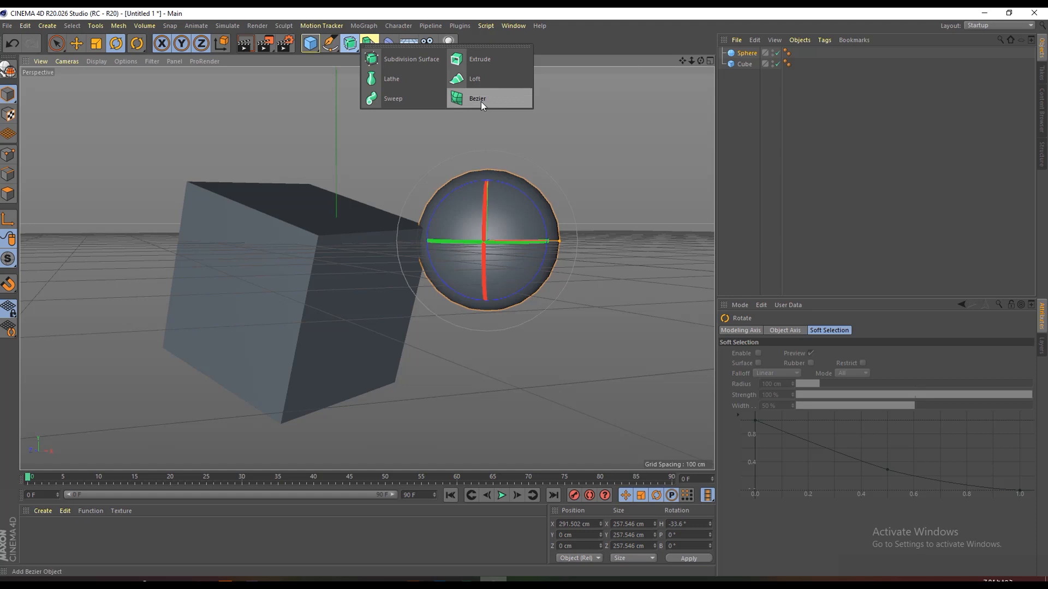
click(394, 46)
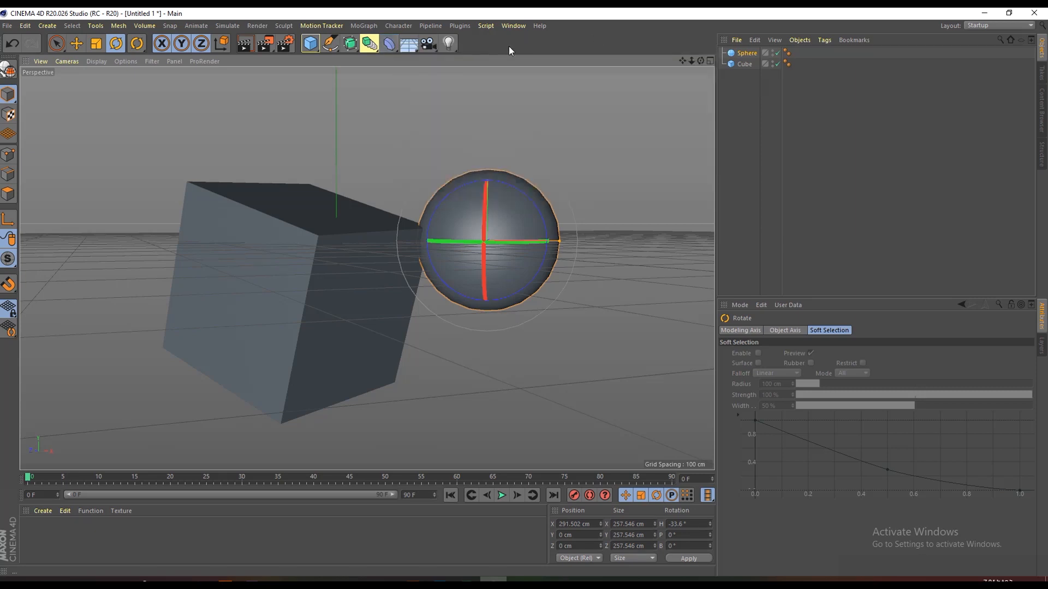
click(437, 50)
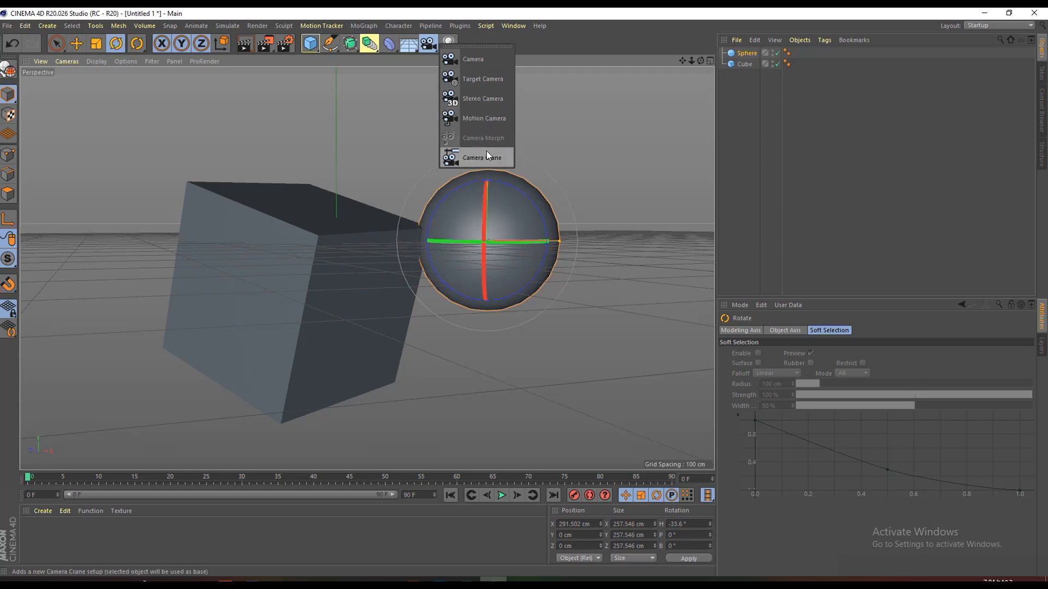
click(476, 59)
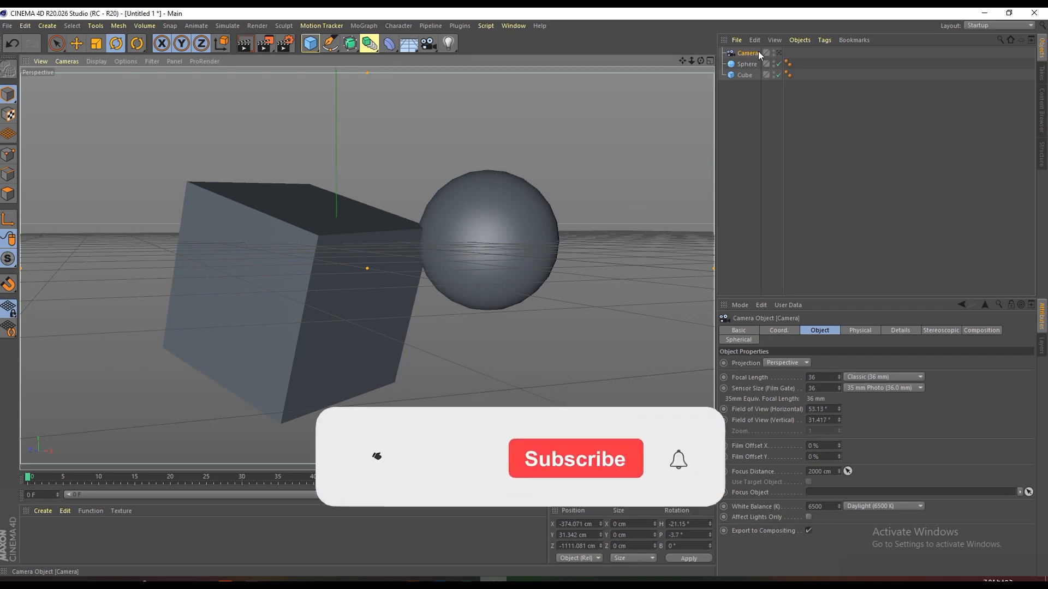
key(Delete)
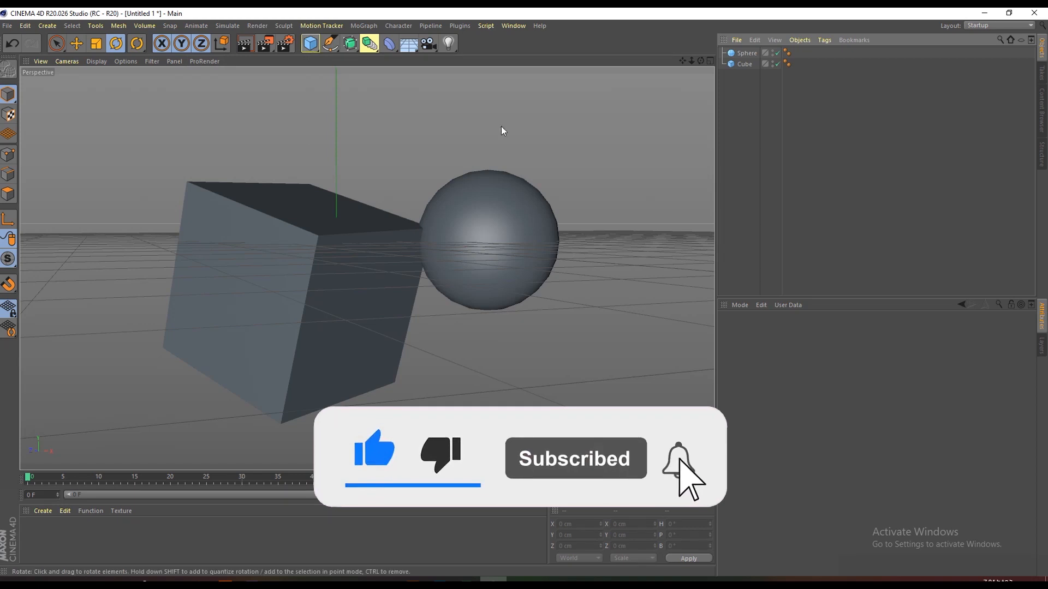
Look through the available light types, the MoGraph tools and the program's list of manager windows
drag(691, 63, 573, 63)
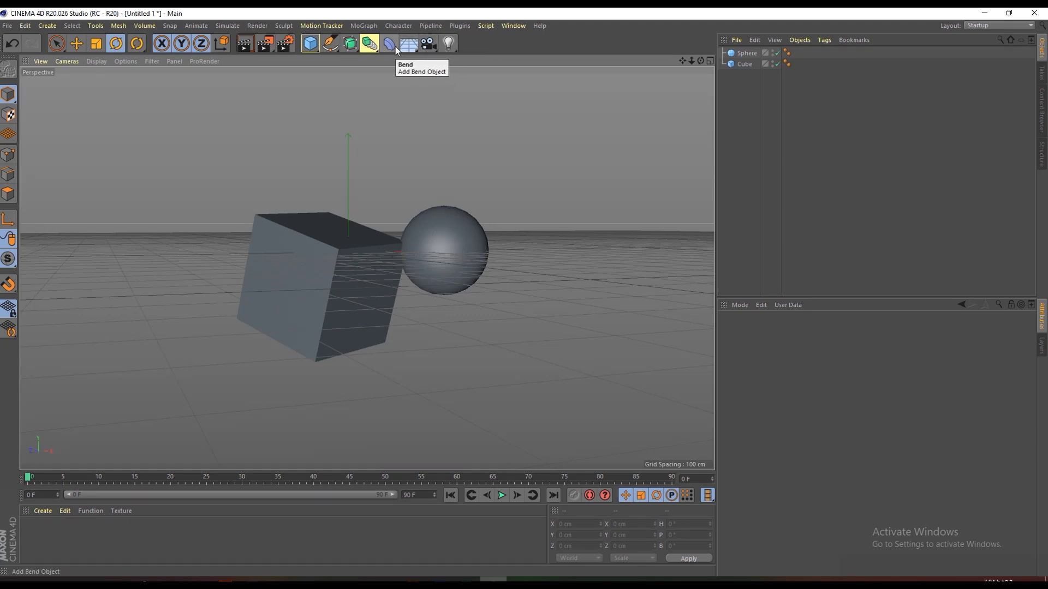
click(454, 50)
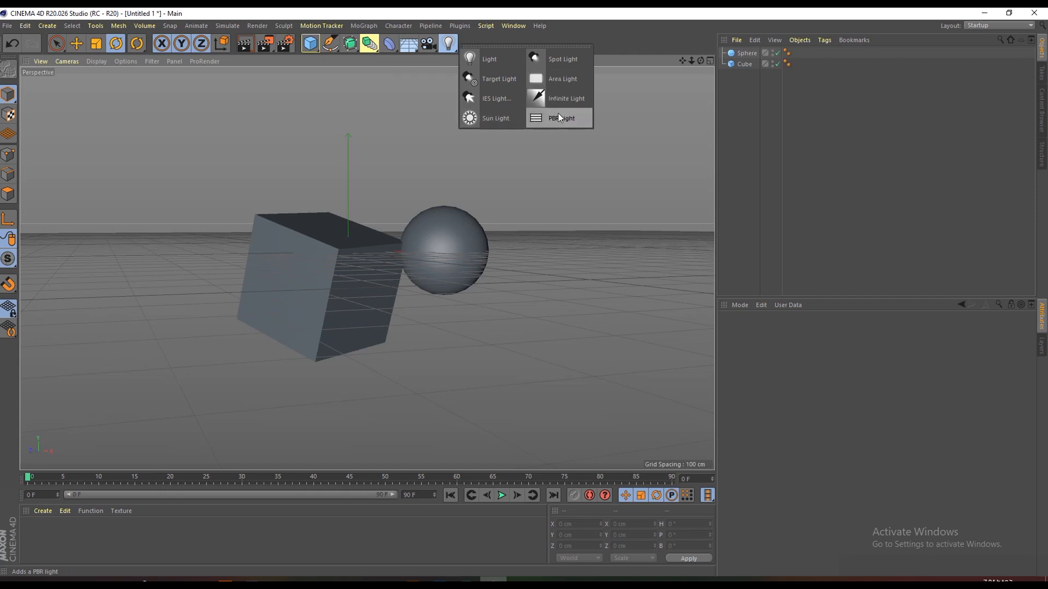
click(702, 60)
mouse_move(701, 61)
mouse_down()
mouse_move(709, 62)
mouse_move(691, 63)
mouse_up()
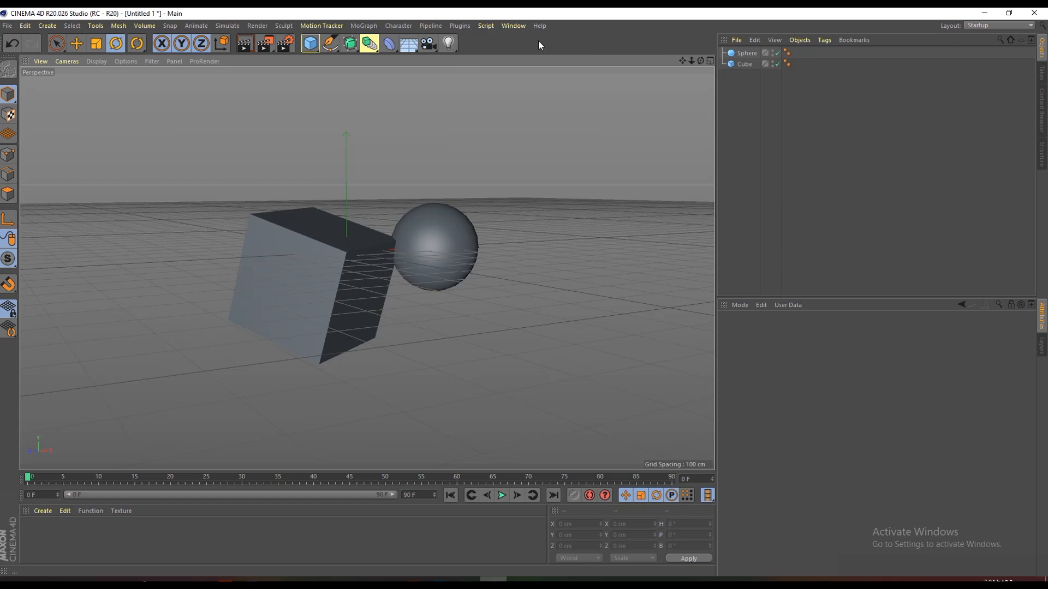
click(366, 26)
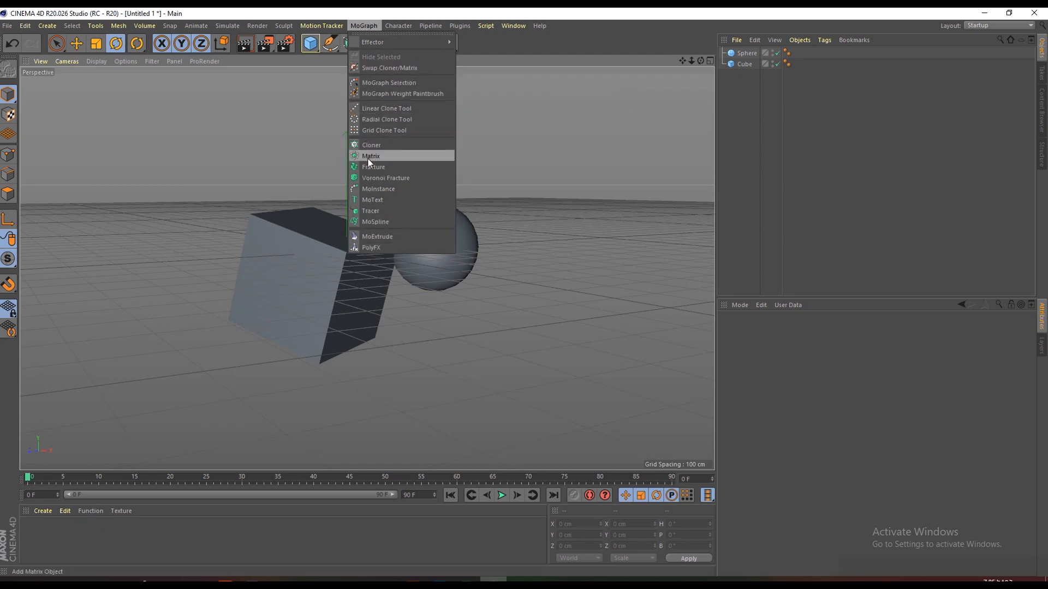
mouse_move(384, 39)
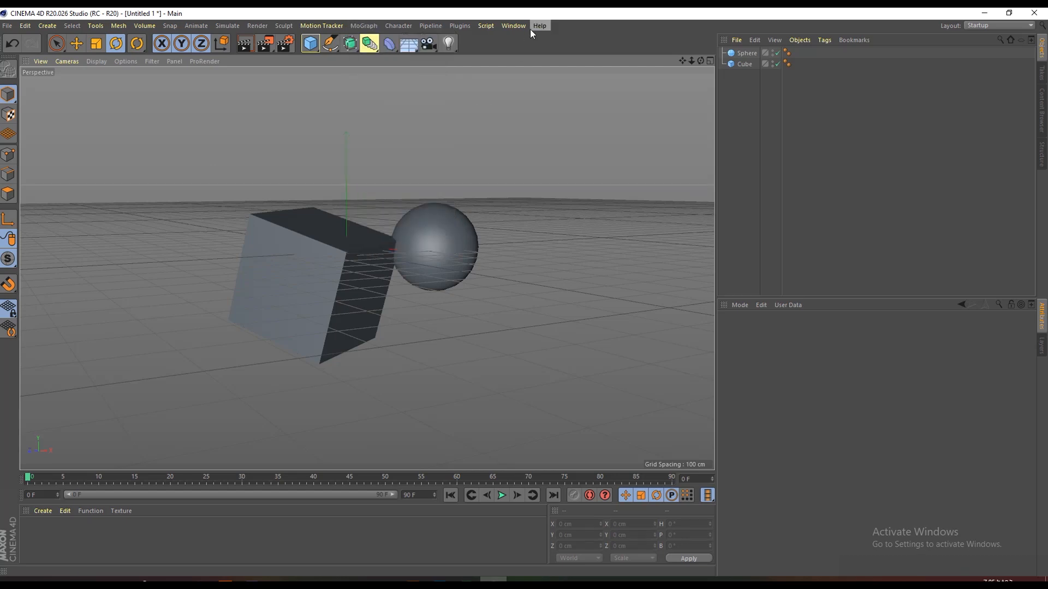
click(514, 26)
click(458, 44)
click(511, 26)
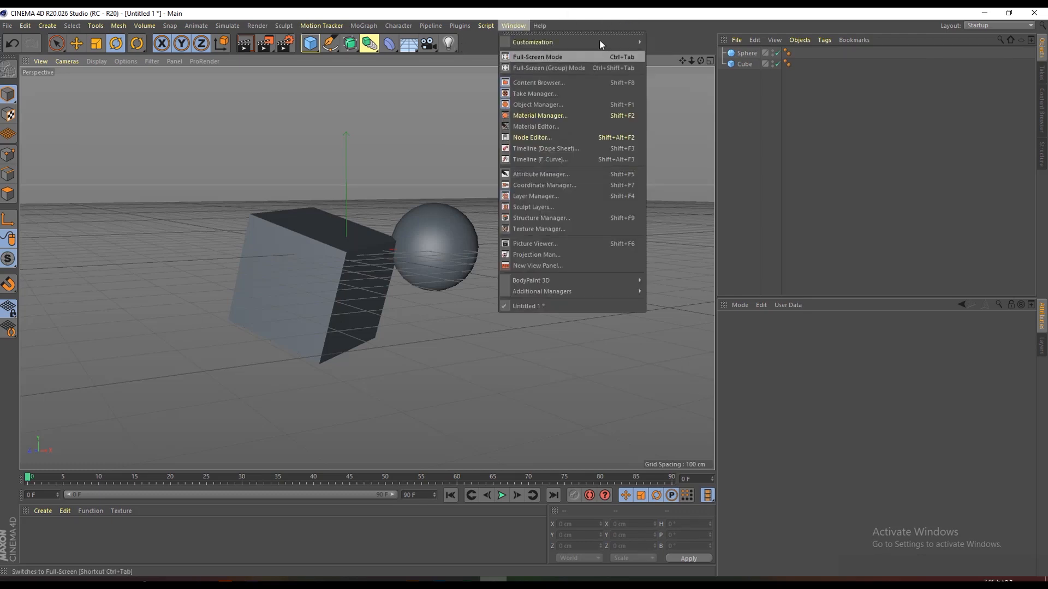
mouse_move(568, 47)
click(683, 23)
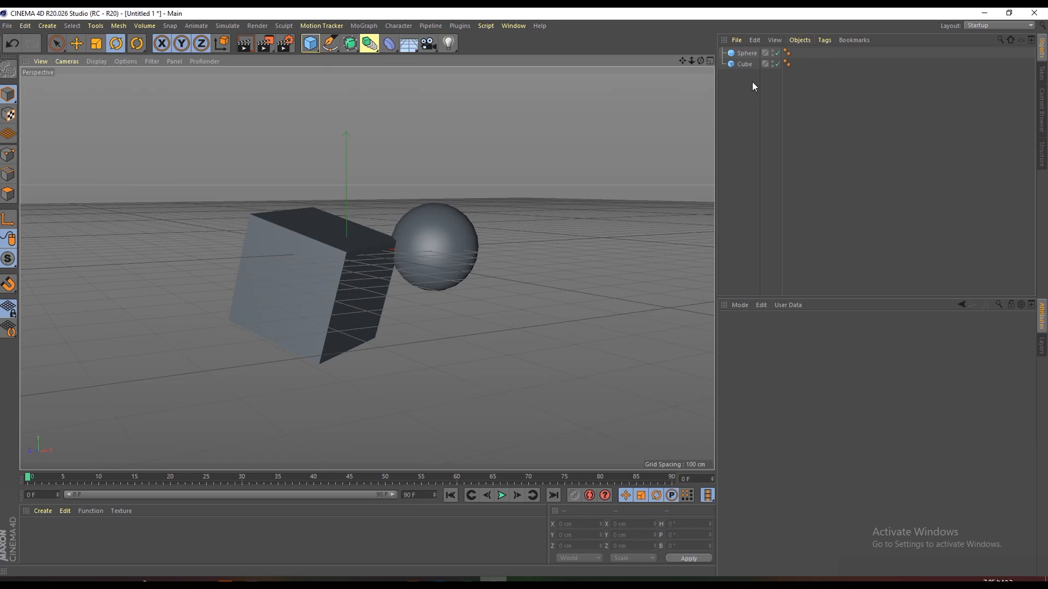
Examine the sphere's object properties and the cube's object, coordinate and basic properties
click(747, 53)
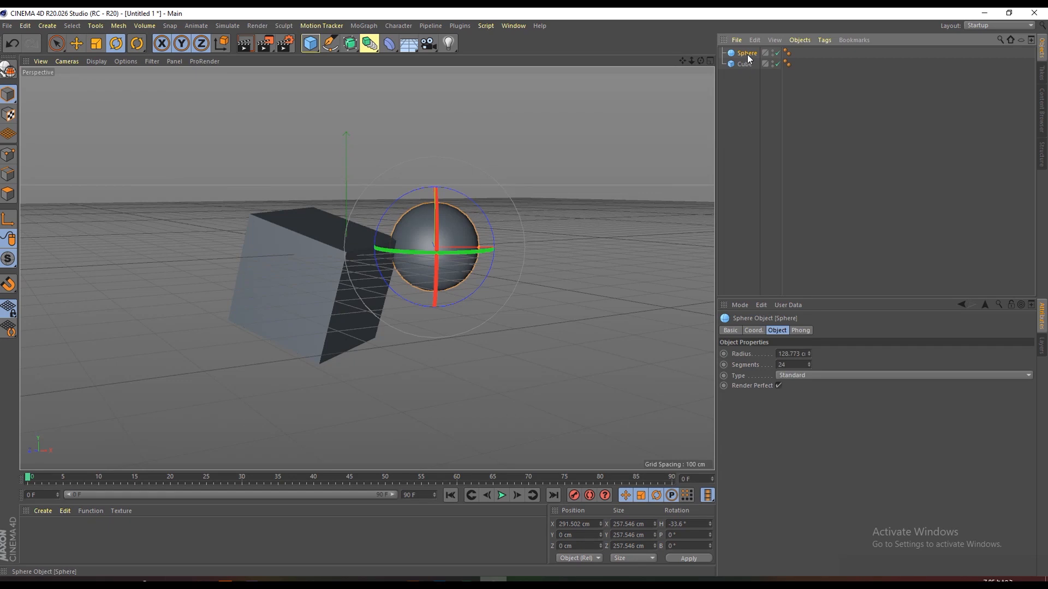
click(744, 65)
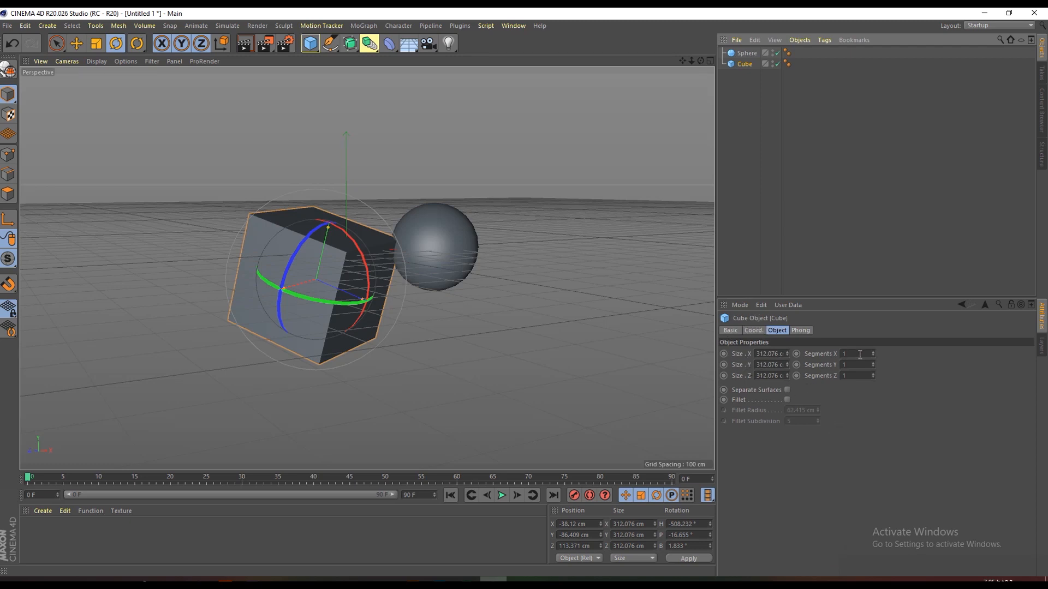
click(754, 331)
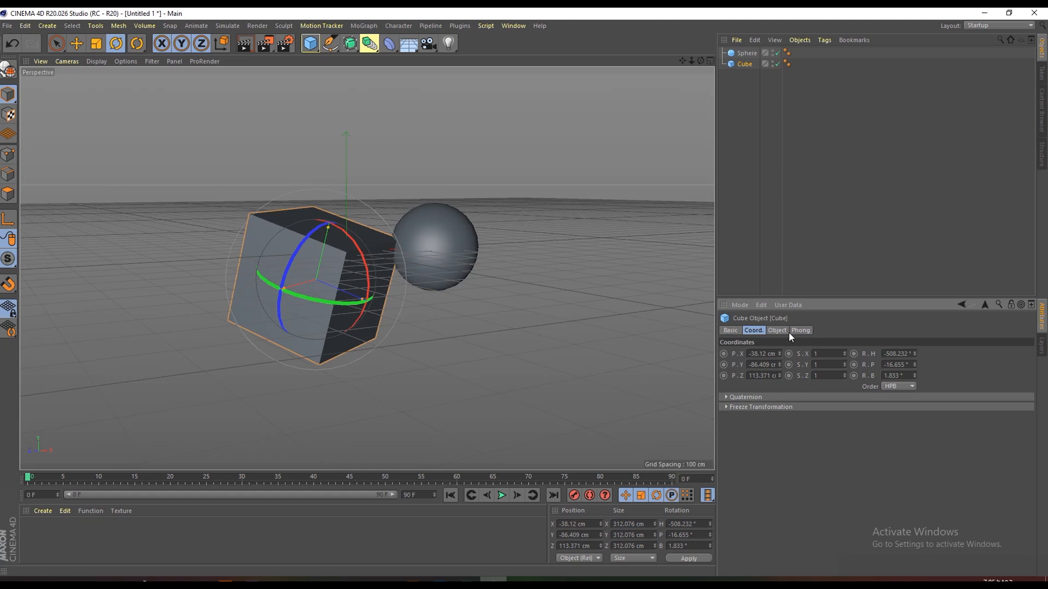
click(732, 331)
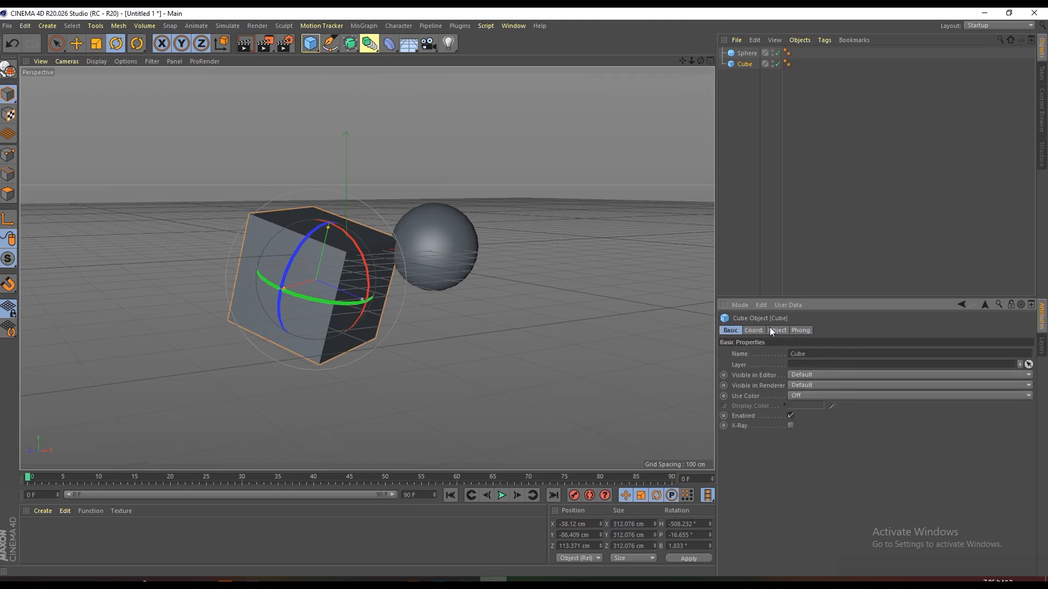
click(755, 330)
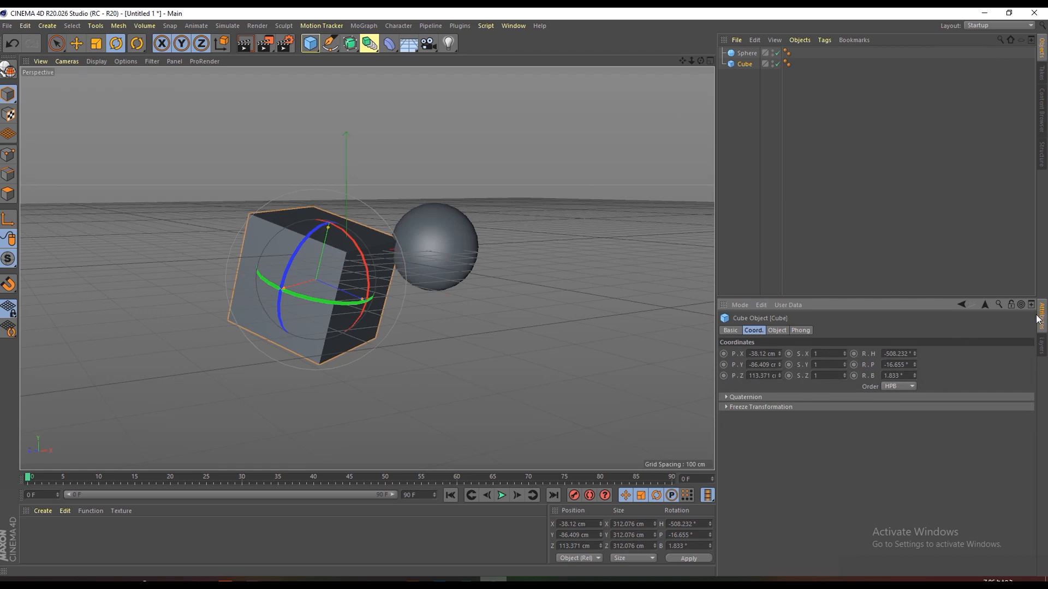
Look over the Layers, Takes, Content Browser and Structure managers
click(1041, 349)
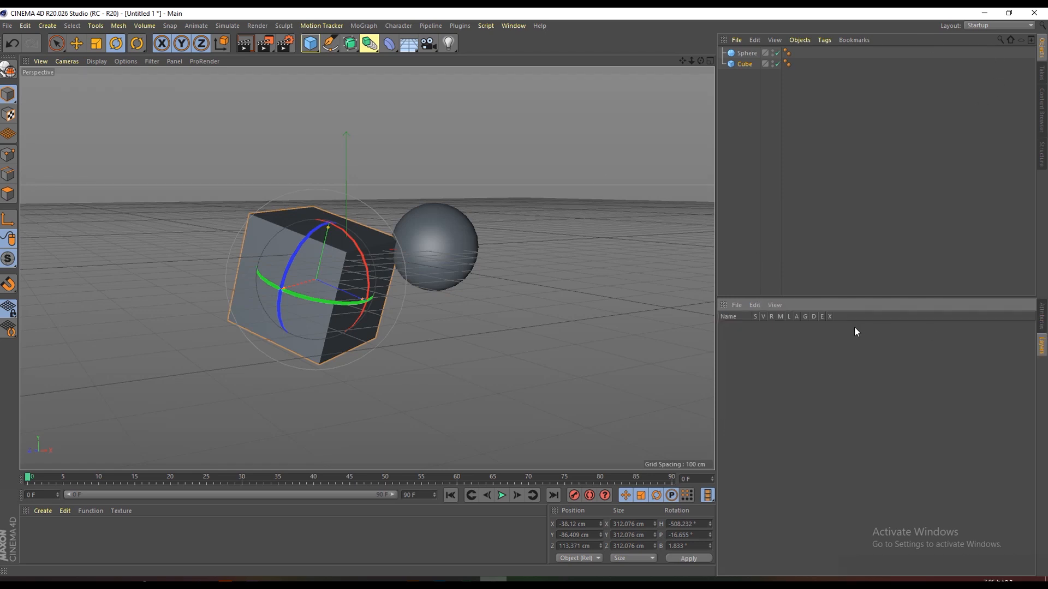
click(1043, 321)
click(1042, 347)
click(1042, 321)
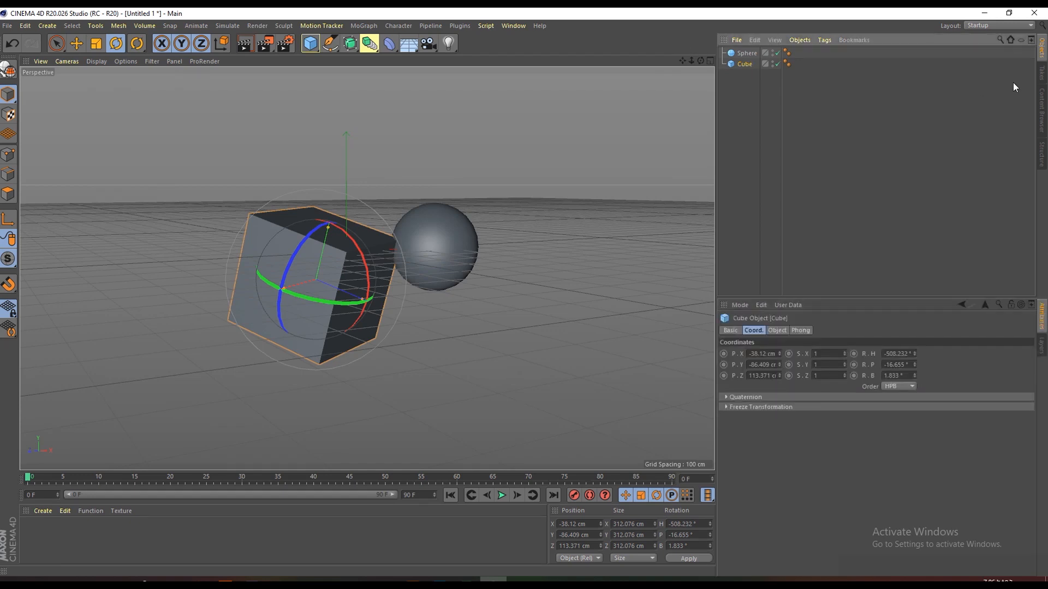
click(1042, 78)
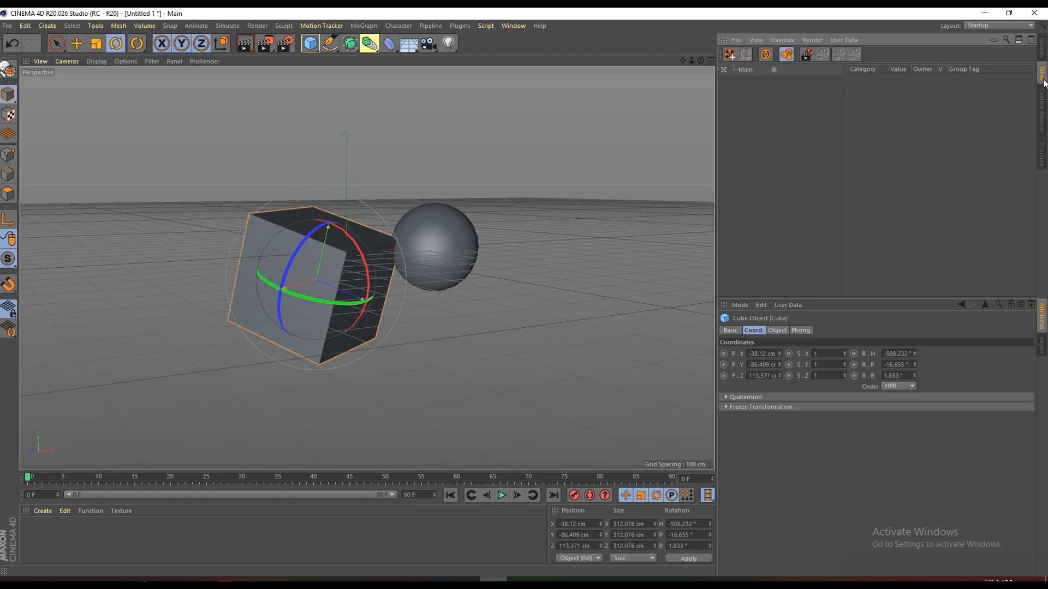
click(1041, 109)
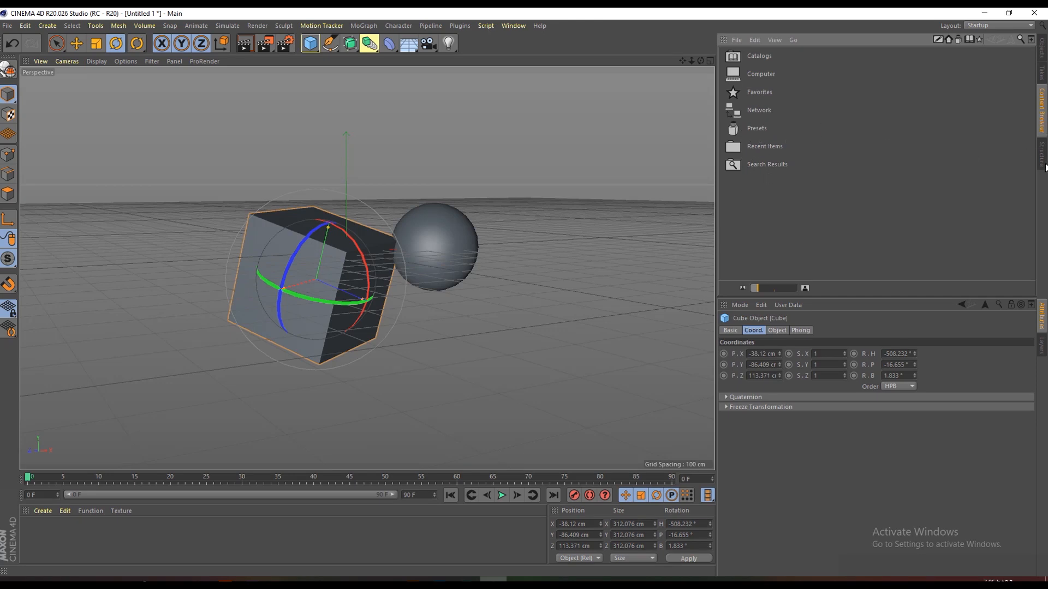
click(1043, 159)
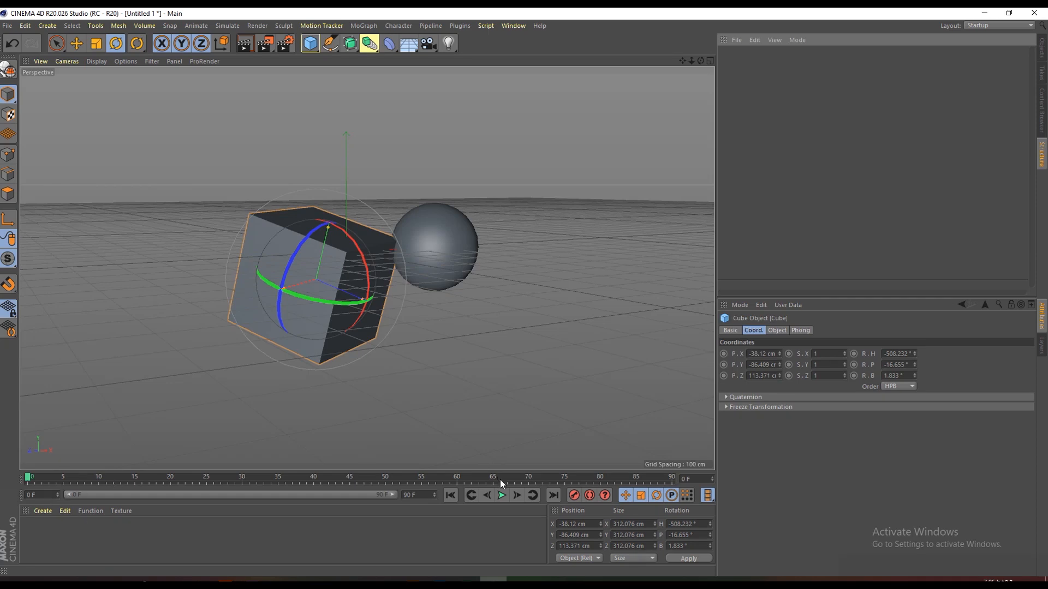
Scrub back and forth along the animation timeline and leave the playhead at frame 26
click(35, 477)
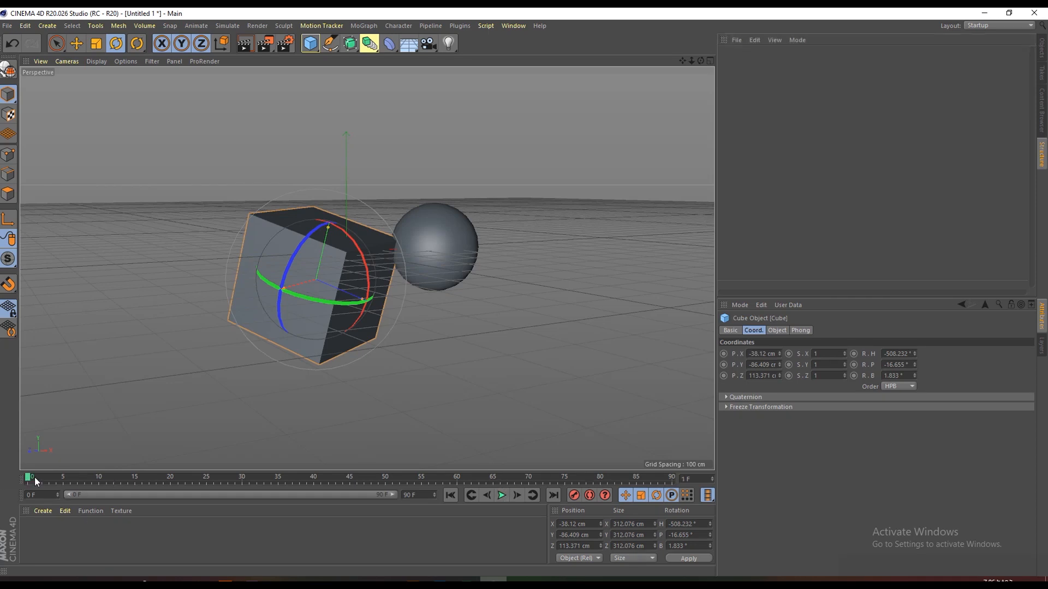
drag(103, 482, 240, 482)
drag(116, 484, 169, 486)
drag(93, 482, 267, 482)
drag(146, 483, 212, 480)
Create a blue material with hue 188° and saturation 89%, and apply it to the sphere
double_click(44, 536)
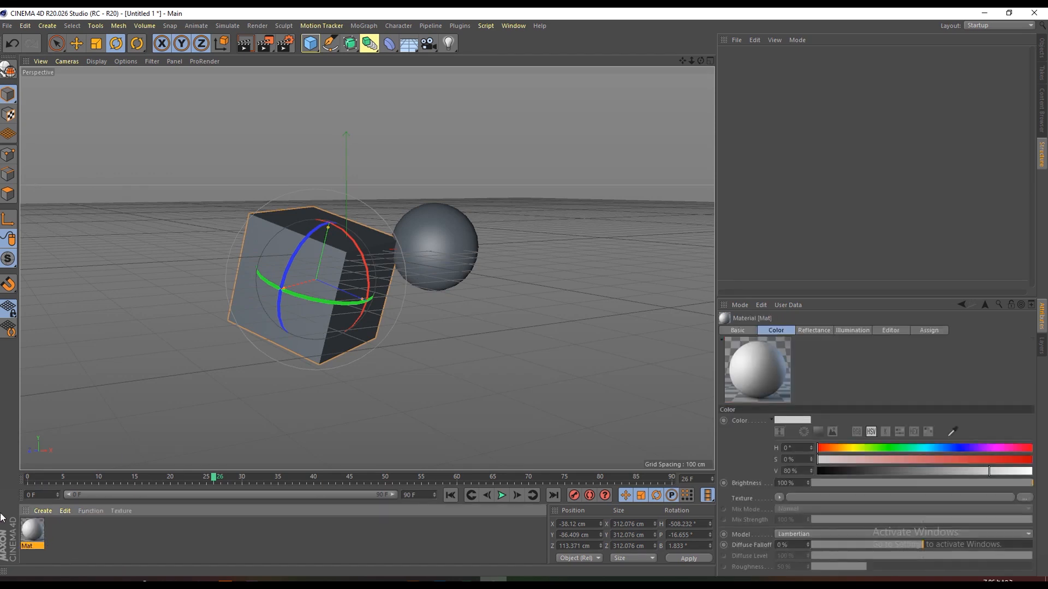
double_click(33, 527)
click(414, 146)
click(429, 146)
click(496, 159)
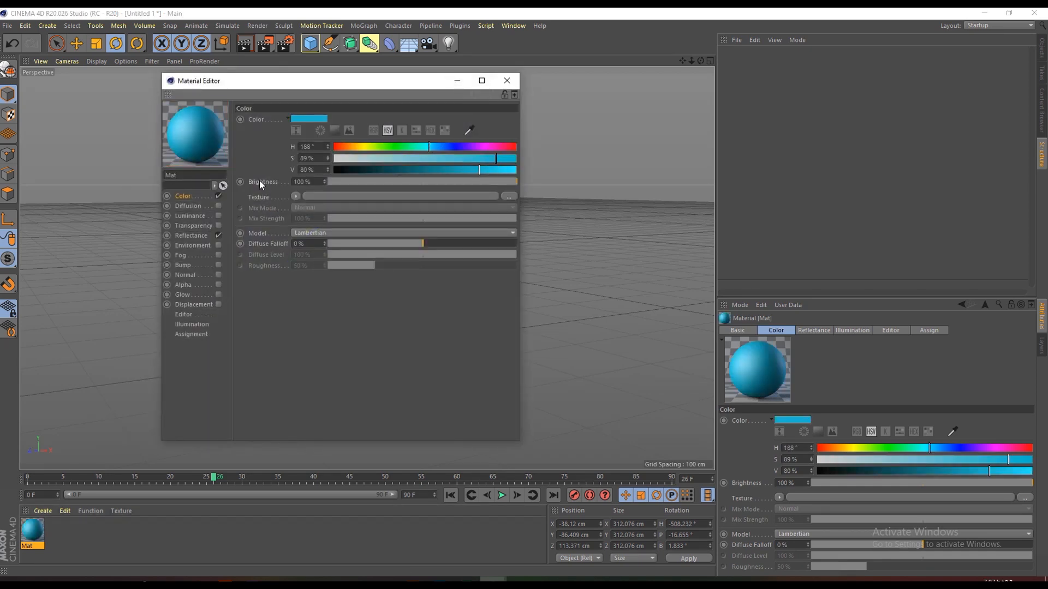
click(507, 81)
drag(33, 528, 451, 240)
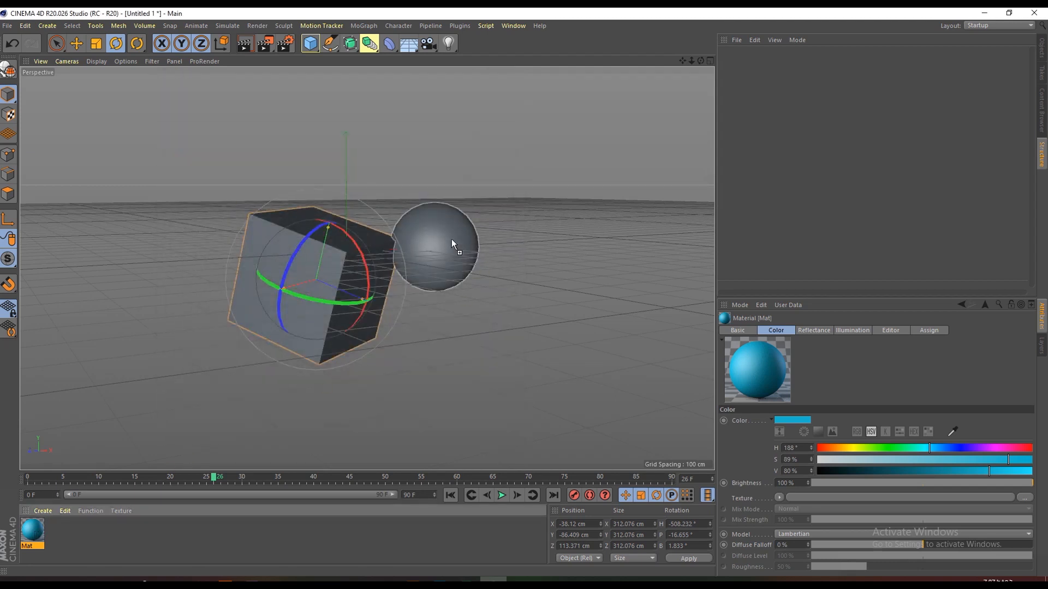
Render the scene to the Picture Viewer, inspect the cube and blue sphere, and close the viewer
mouse_move(700, 61)
mouse_down()
mouse_move(669, 52)
mouse_move(700, 61)
mouse_up()
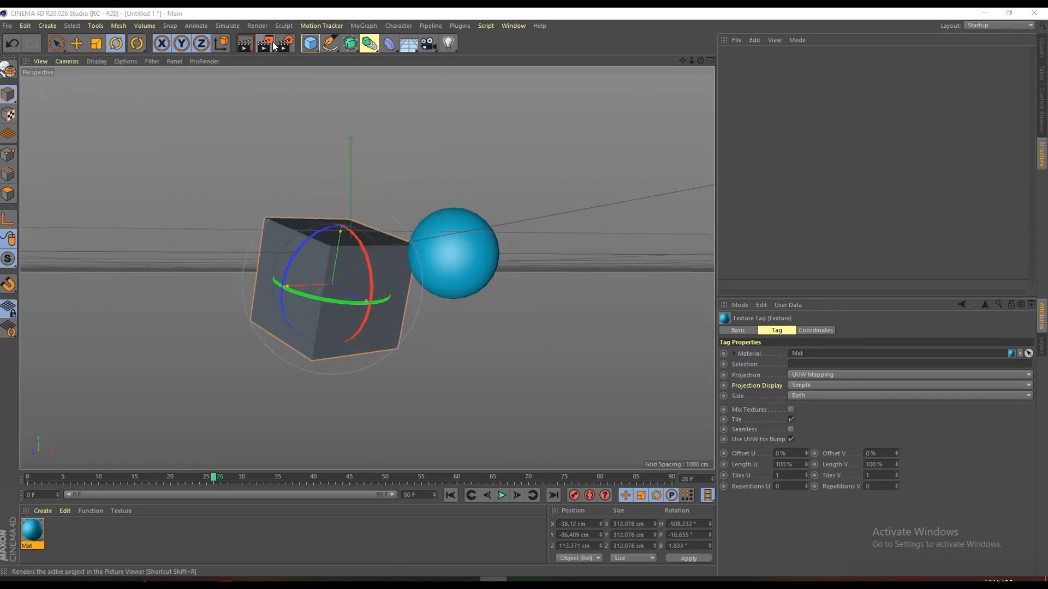
click(266, 43)
drag(686, 267, 365, 133)
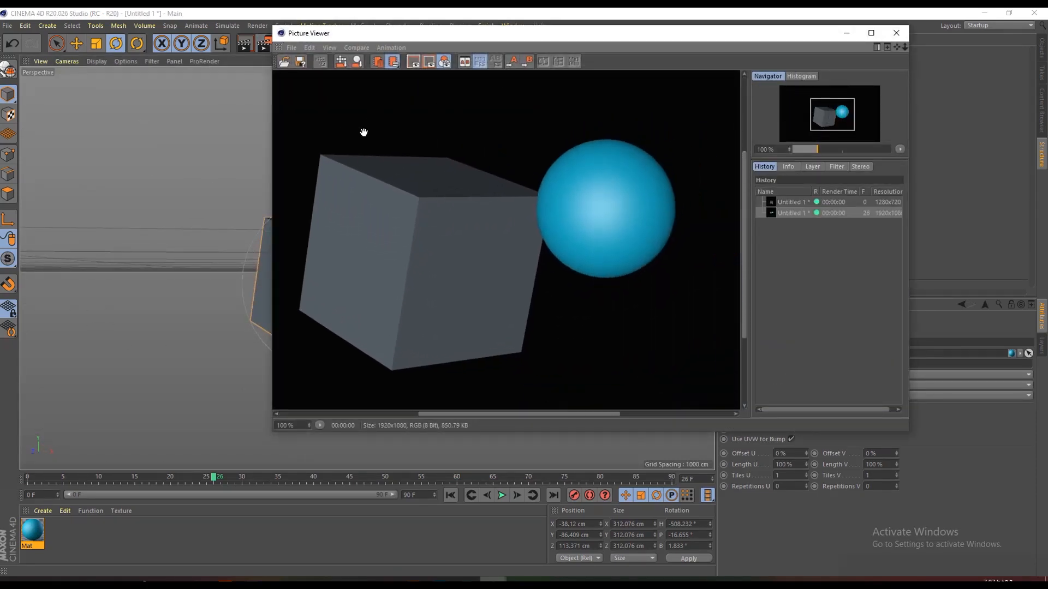
click(896, 33)
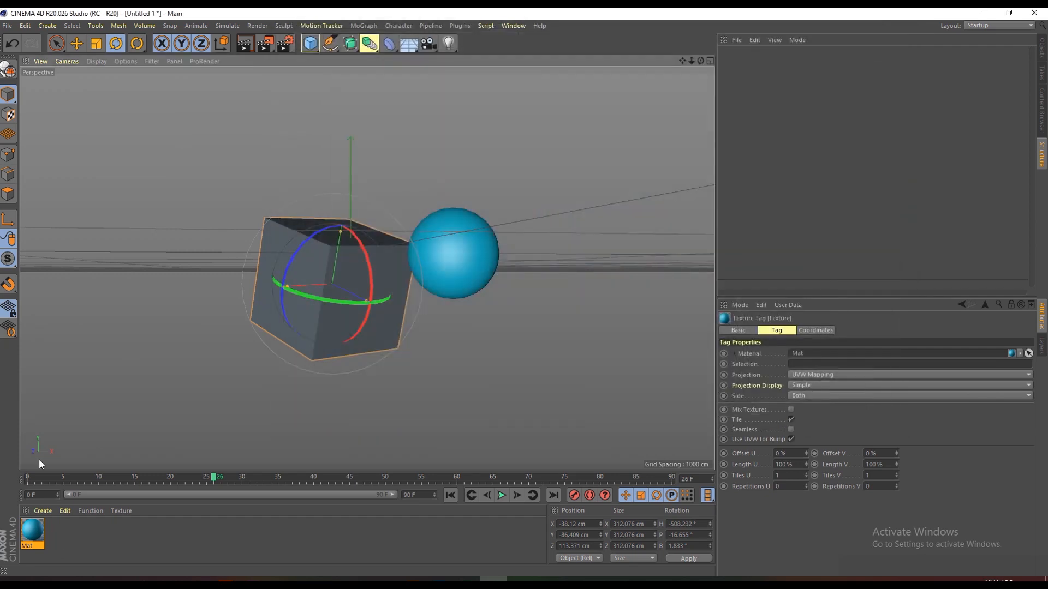
Create a second material, open it for editing, and darken its grey colour to a value of 47%
double_click(69, 536)
double_click(33, 530)
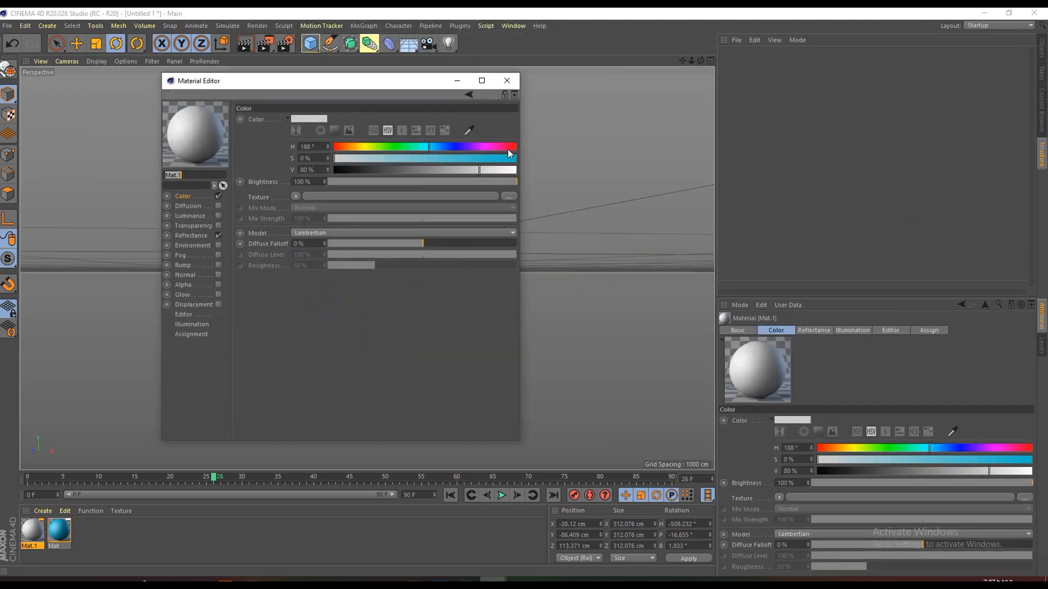
drag(410, 151, 363, 148)
drag(476, 170, 374, 150)
Try the new material's Diffusion and Luminance channels, switch both back off, and enable its Environment and Alpha channels
click(219, 205)
click(219, 215)
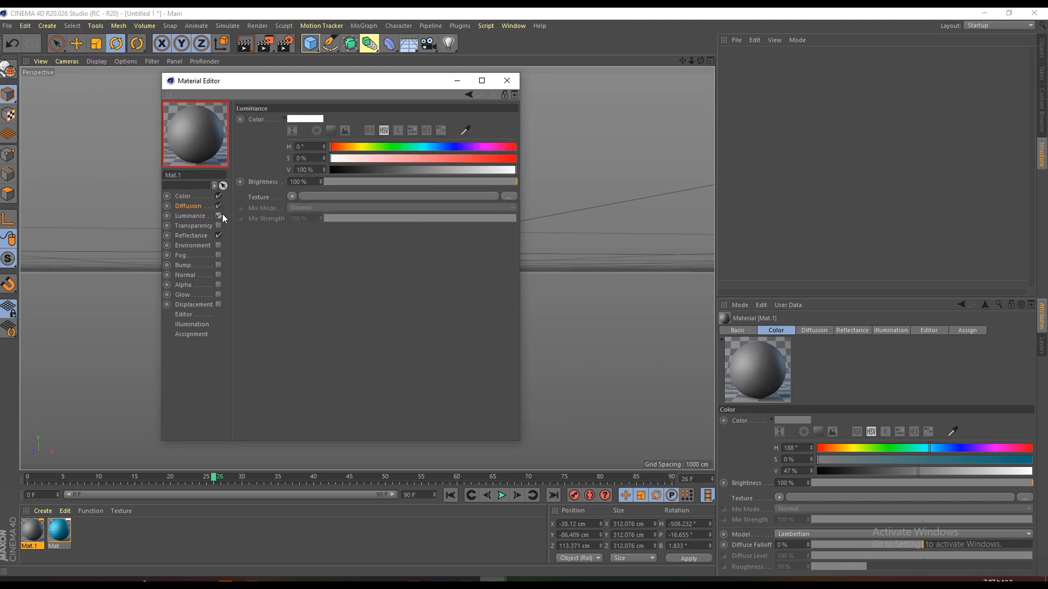
click(219, 216)
click(219, 206)
click(219, 245)
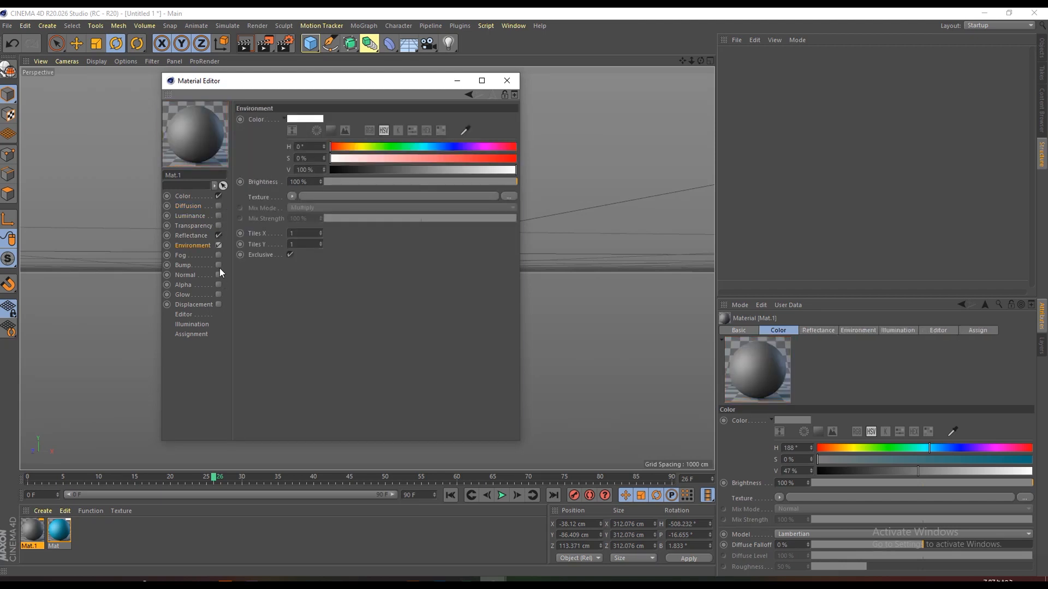
click(218, 284)
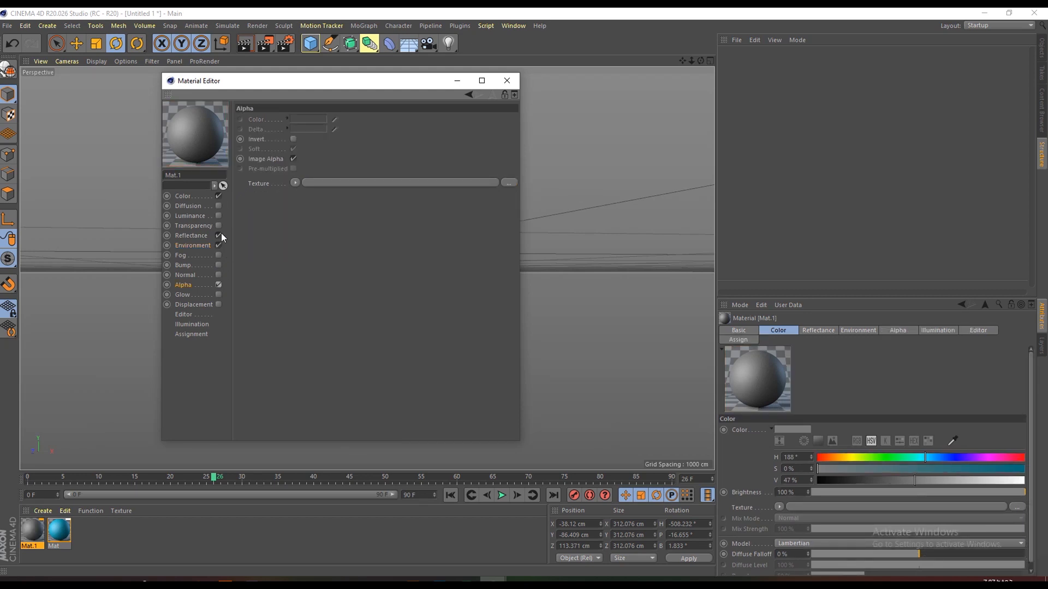
Recolour the new material purple with hue 300°, saturation 83% and value 57%, and apply it to the cube
click(218, 196)
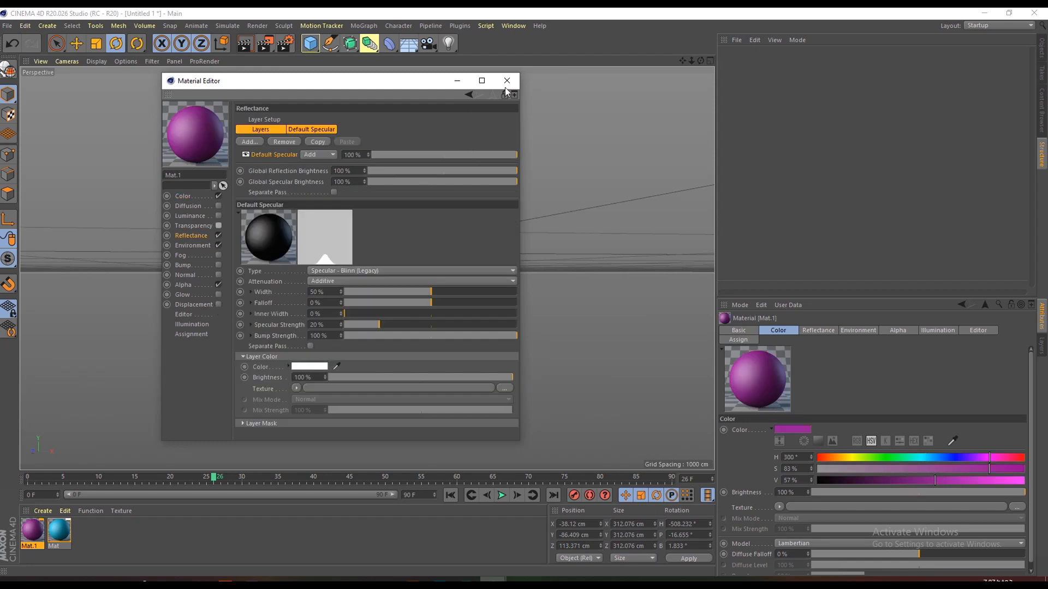
click(506, 81)
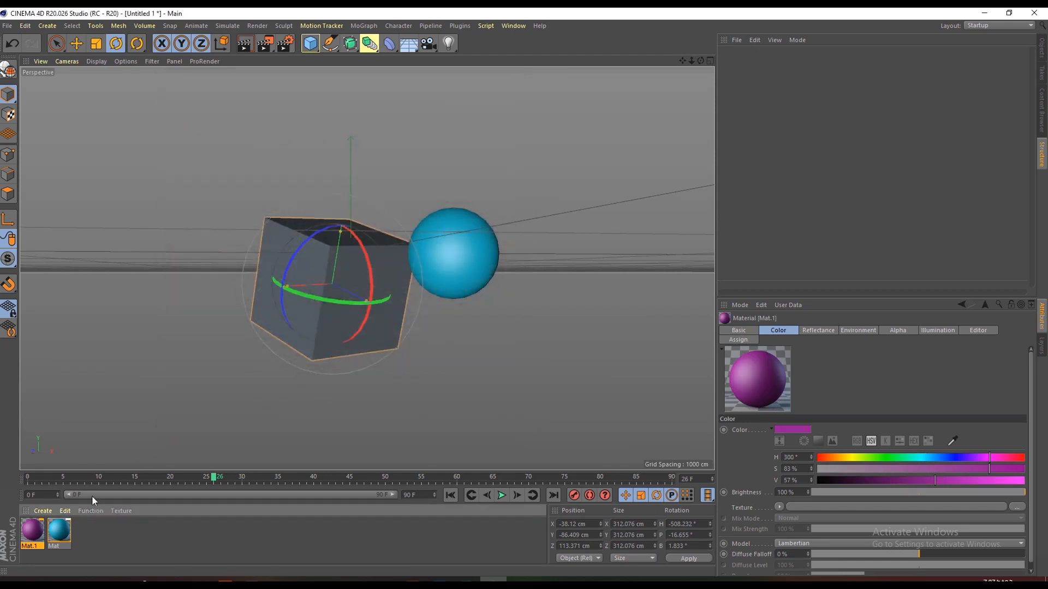
drag(33, 530, 322, 301)
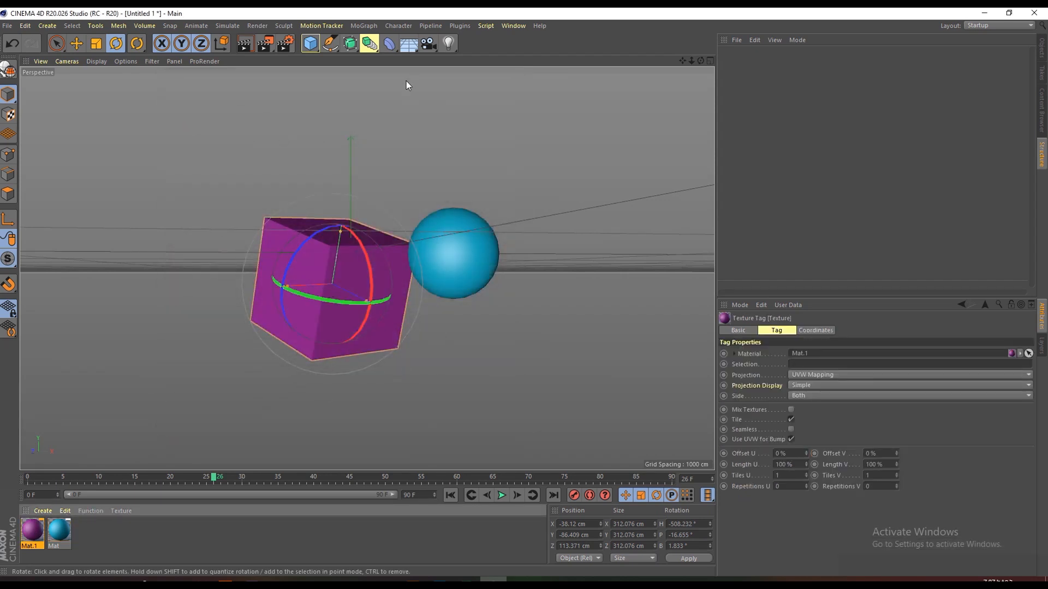
Render the scene to the Picture Viewer, inspect the purple cube and blue sphere, and close the viewer
drag(700, 61, 689, 81)
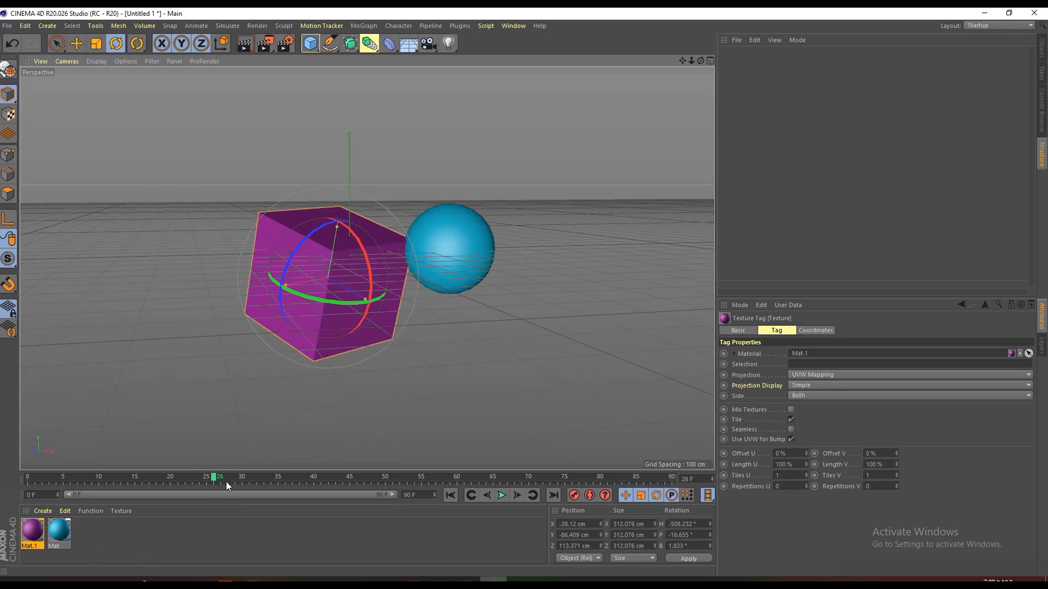
click(265, 43)
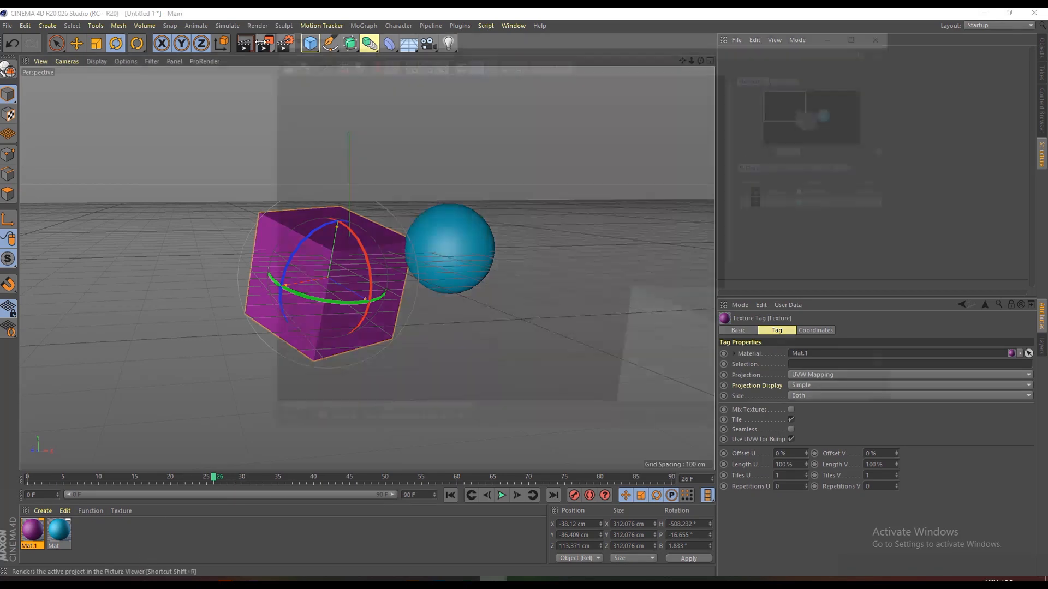
drag(671, 309, 379, 173)
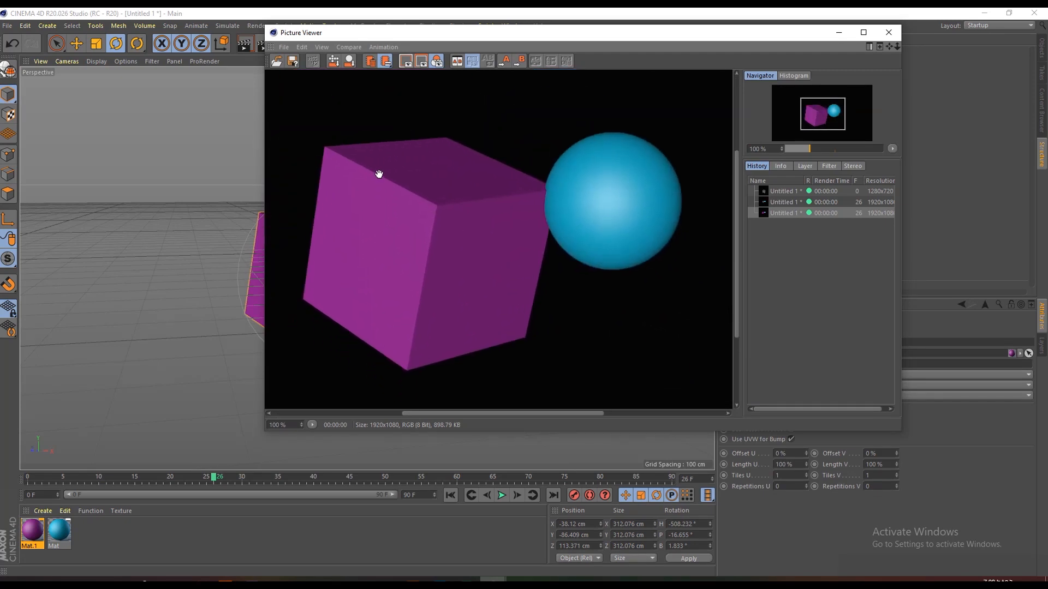
click(891, 32)
Scrub back and forth through the early frames of the timeline and return the playhead near the start
drag(700, 60, 655, 101)
drag(216, 480, 127, 486)
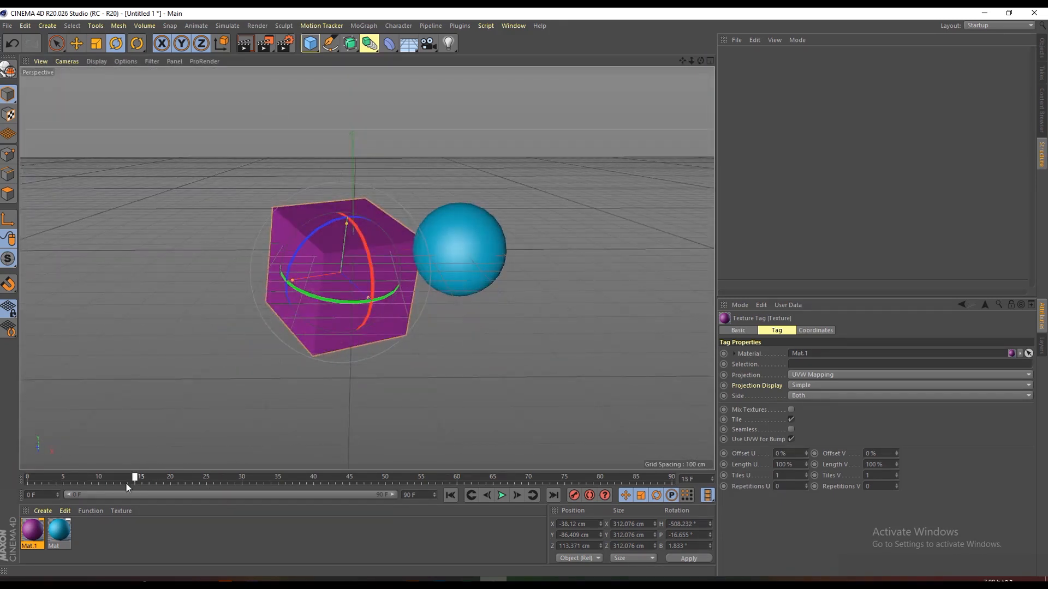
drag(32, 485, 260, 479)
drag(257, 478, 31, 483)
Extend the animation to 300 frames and stretch the preview range over the full length
click(458, 479)
text(300)
key(Return)
drag(172, 495, 420, 504)
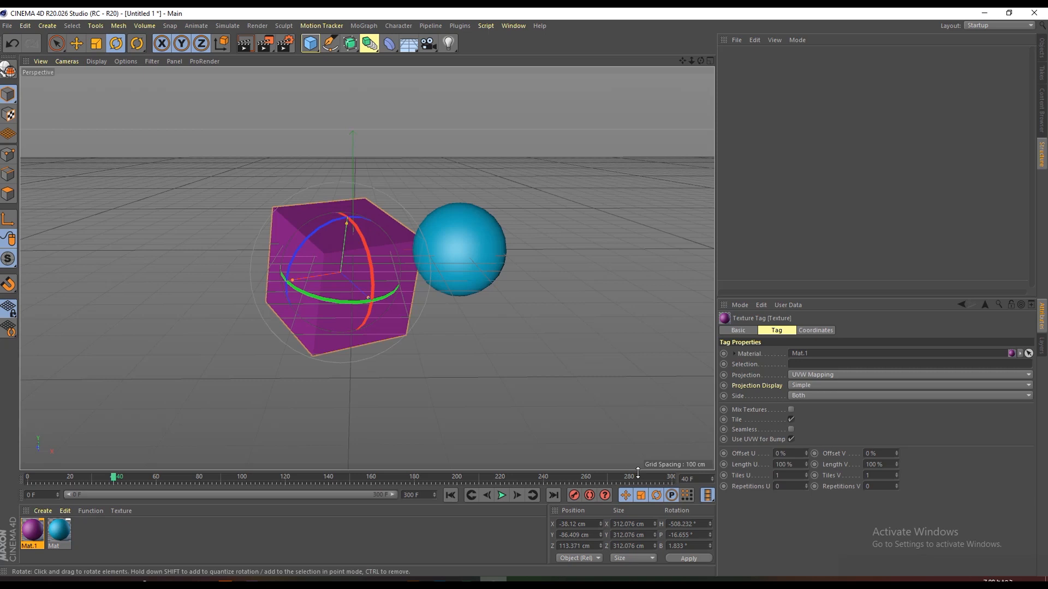
Scrub through the 300-frame timeline and leave the playhead at frame 235
drag(646, 479, 364, 470)
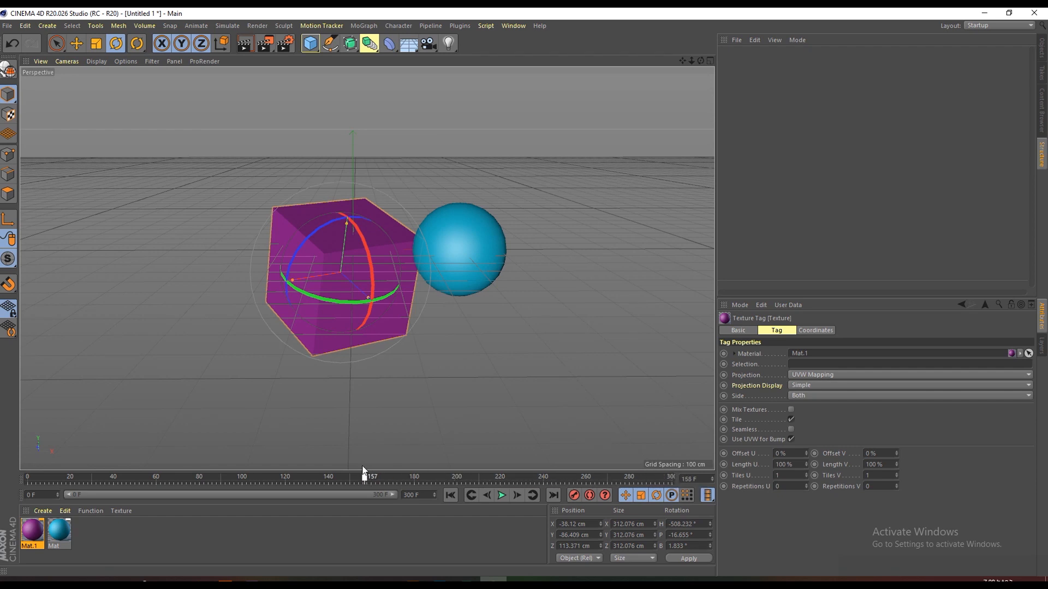
drag(530, 479, 533, 479)
click(575, 495)
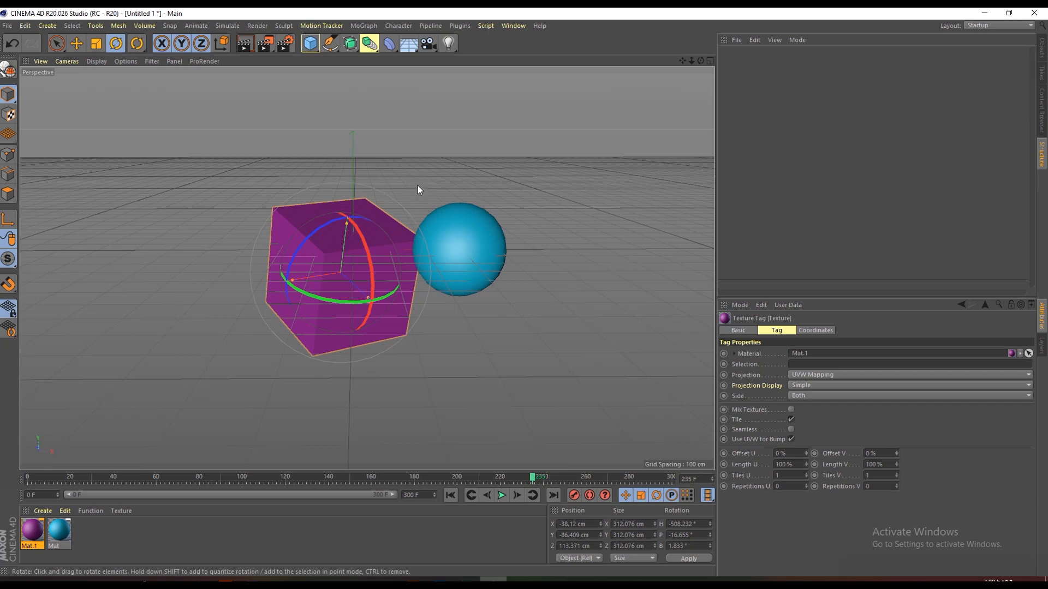
Keyframe the cube at frame 0, and at frame 61 move it past the sphere to about X 546 cm and keyframe it there
drag(701, 60, 601, 68)
alt+drag(366, 267, 367, 267)
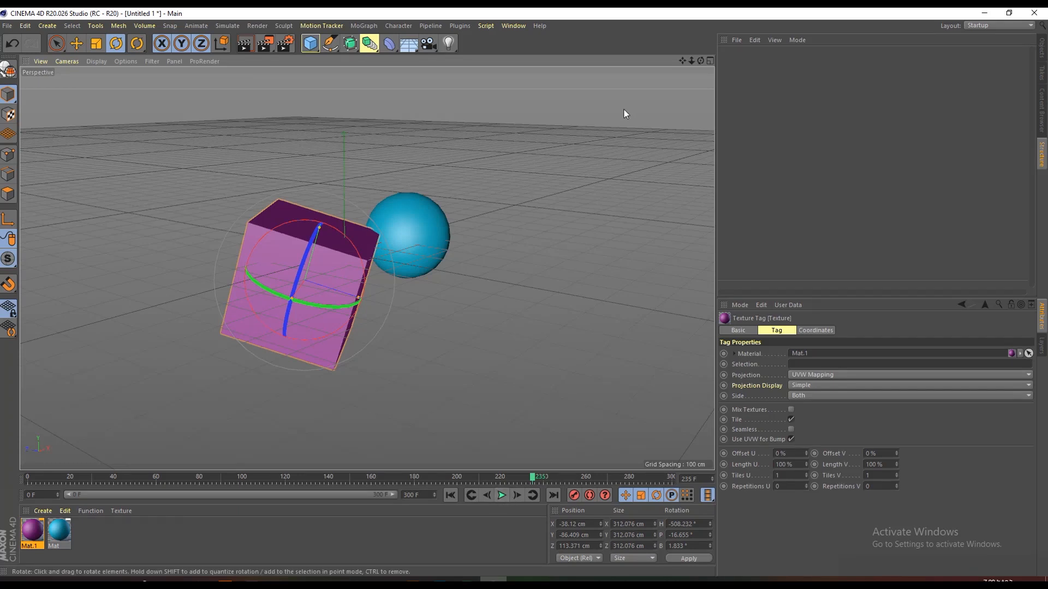
drag(538, 478, 55, 465)
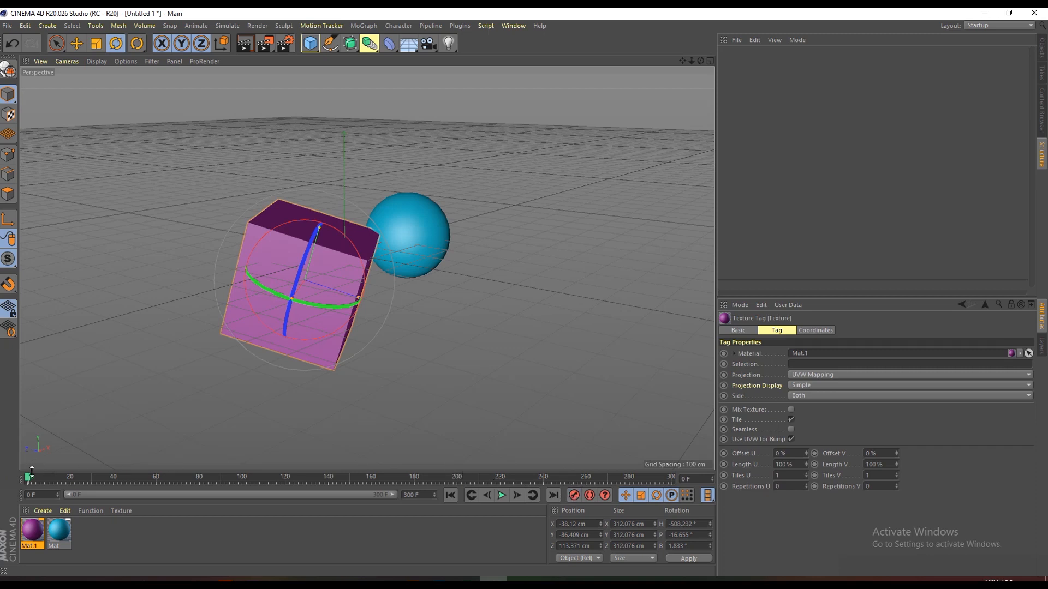
drag(157, 482, 158, 483)
mouse_move(701, 60)
mouse_down()
mouse_move(710, 64)
mouse_move(687, 67)
mouse_up()
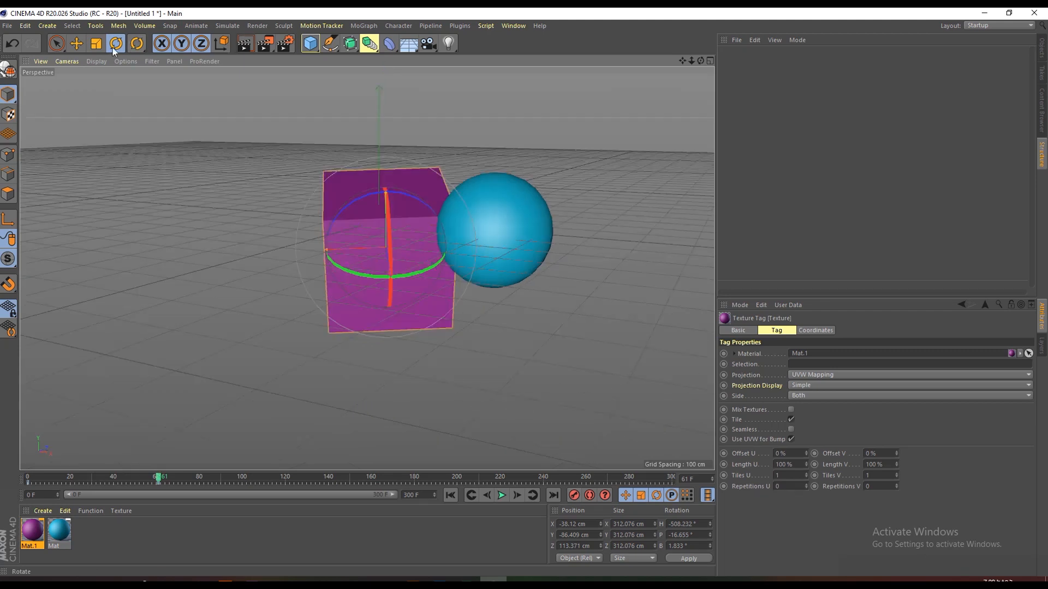
key(e)
drag(293, 252, 552, 272)
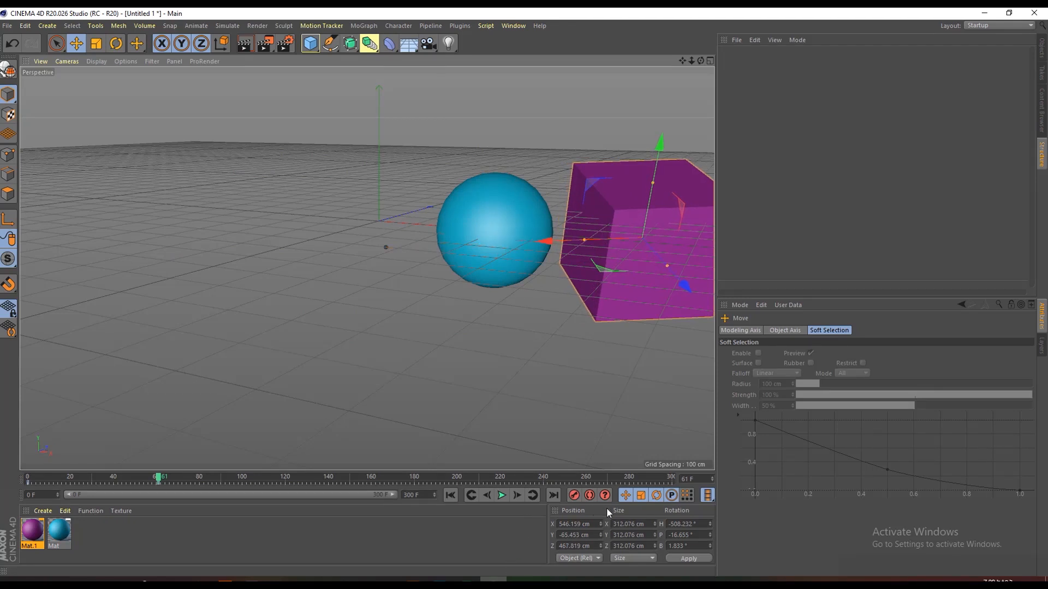
Play the cube's animation from the first frame, replay it with a pause, and stop playback
click(450, 495)
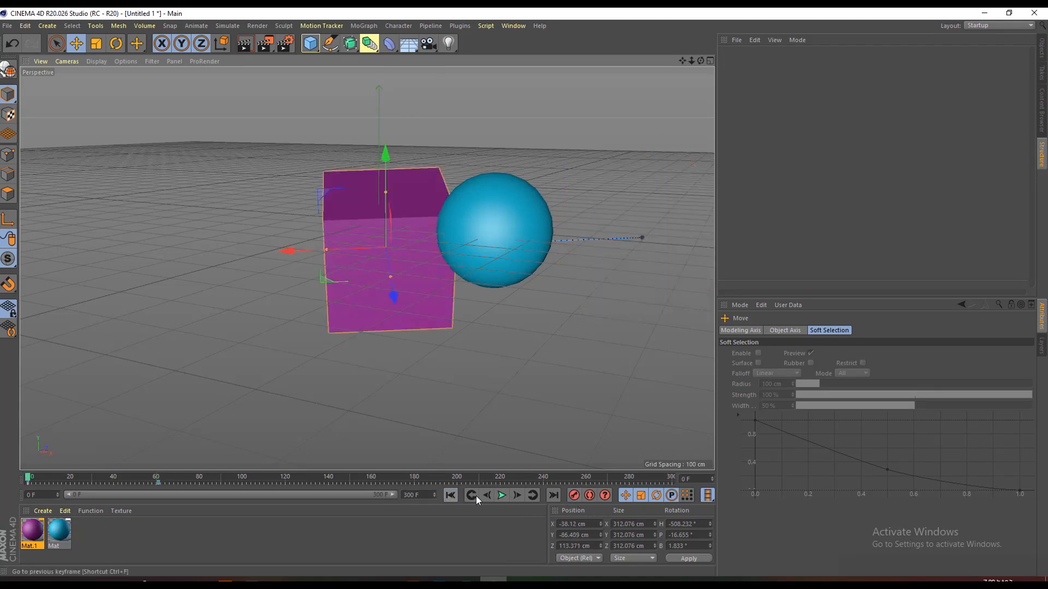
click(501, 496)
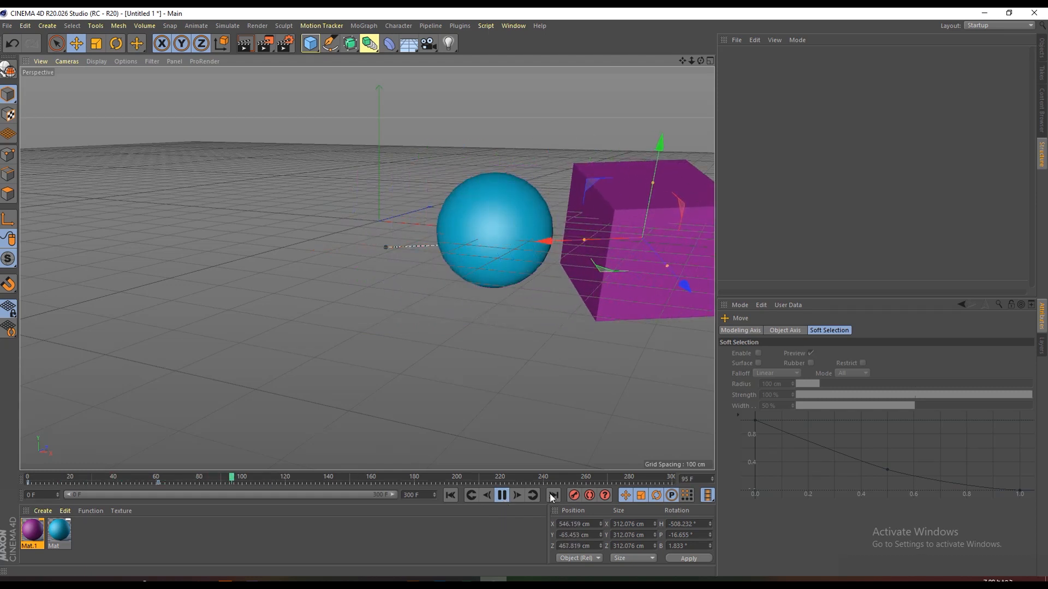
click(450, 496)
click(502, 496)
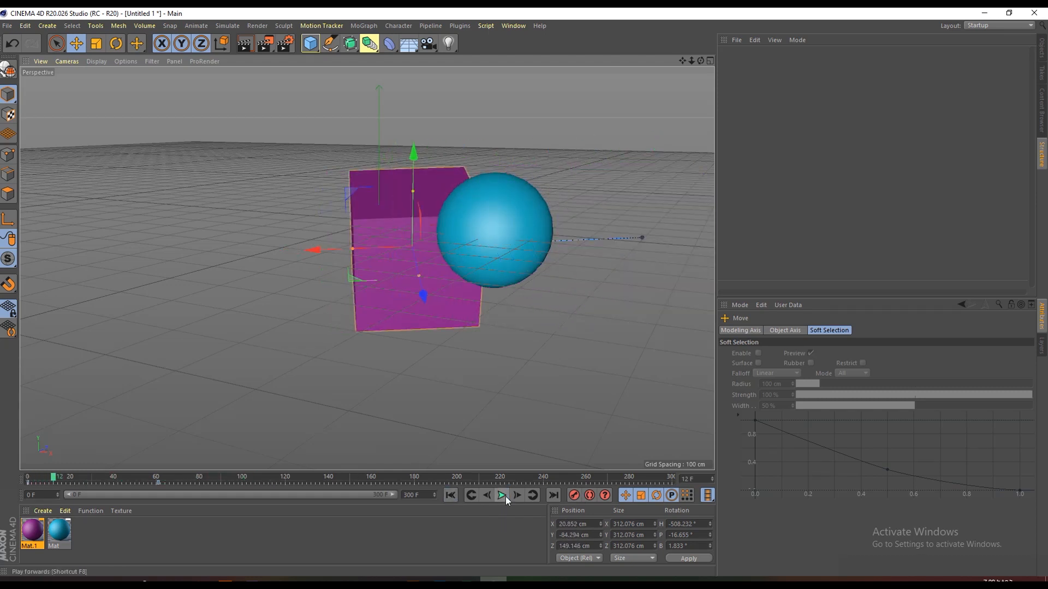
click(505, 497)
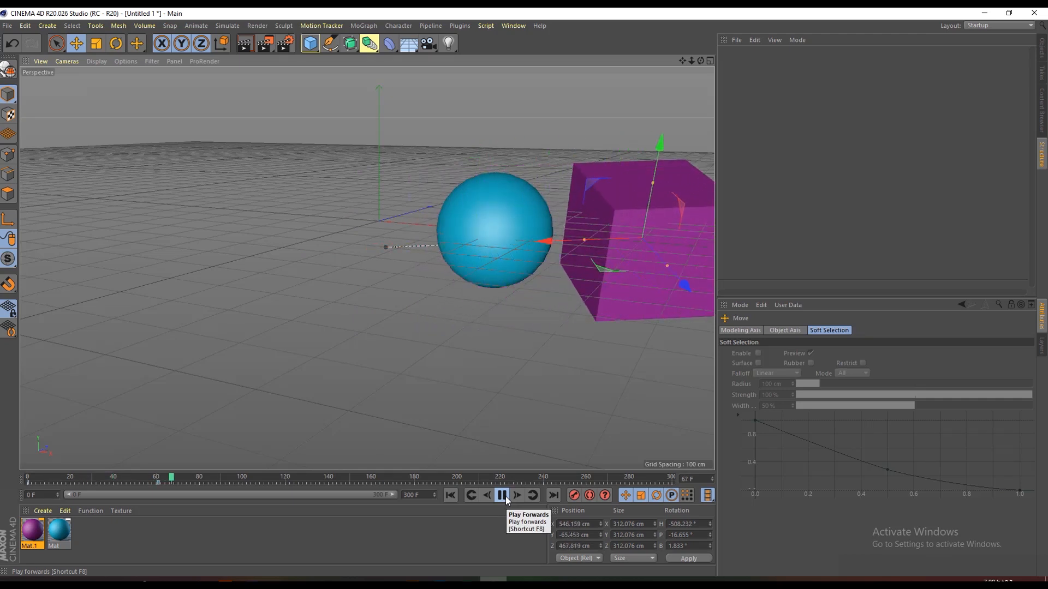
click(502, 496)
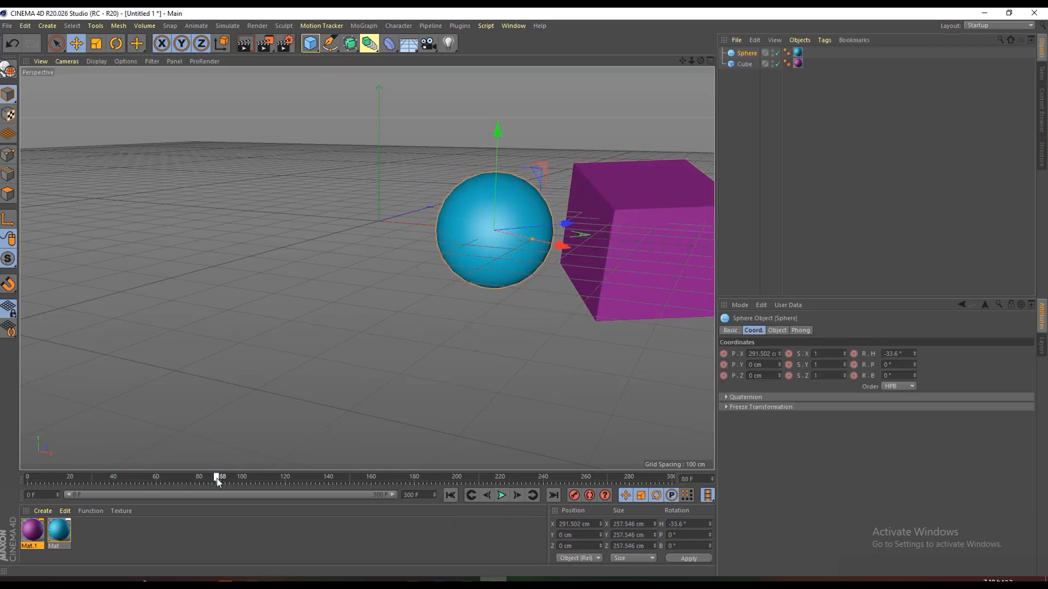
Raise the sphere high above the cube at frame 0, record a keyframe, and play the animation up to frame 106
drag(217, 479, 37, 482)
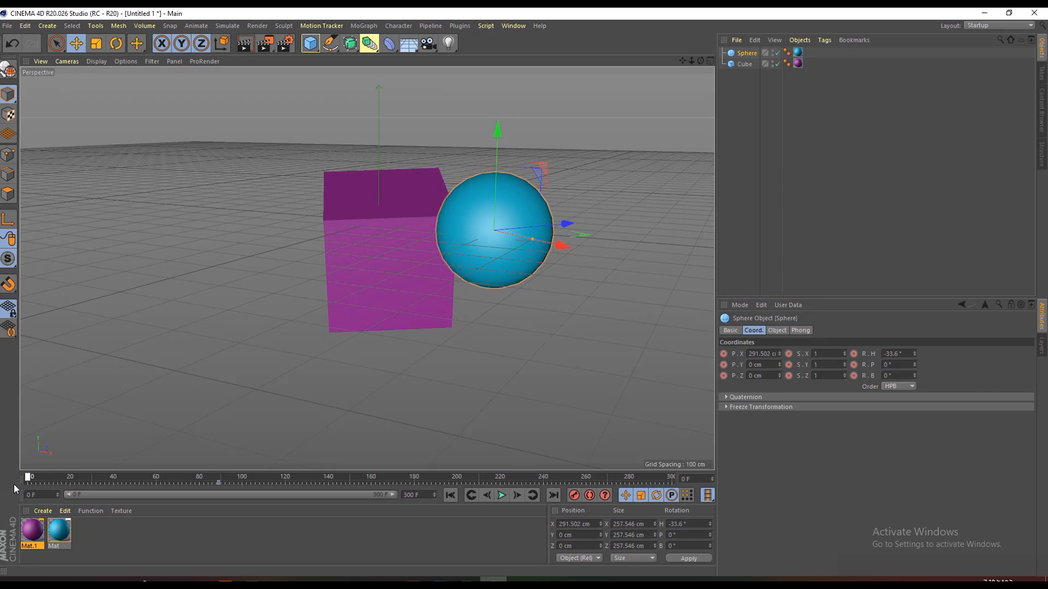
drag(498, 131, 499, 0)
click(574, 496)
click(502, 496)
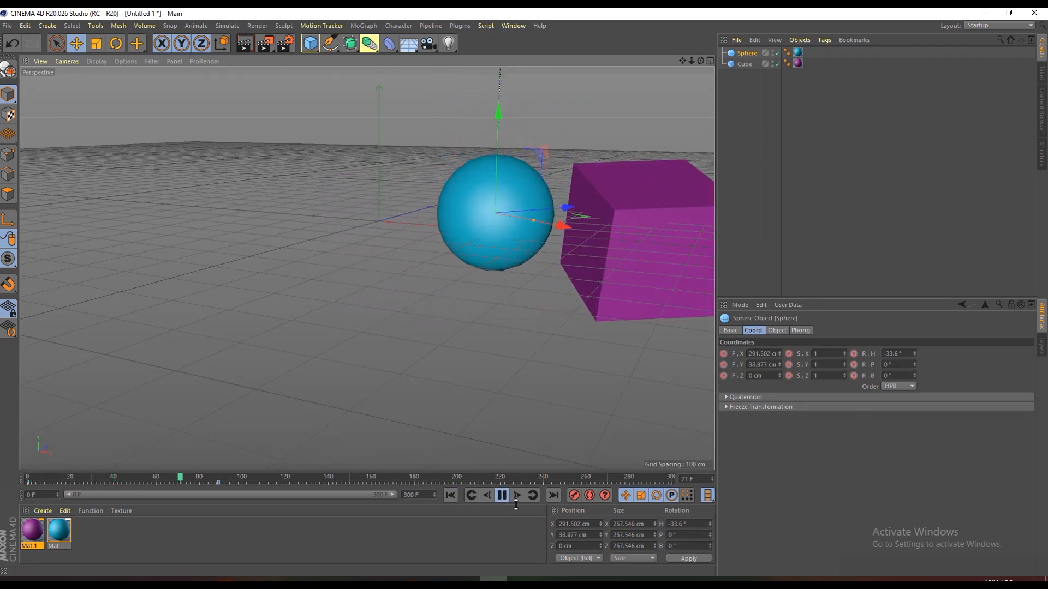
click(503, 496)
Convert the cube to an editable polygon object and switch to Points mode
mouse_move(682, 60)
mouse_down()
mouse_move(732, 60)
mouse_move(676, 68)
mouse_up()
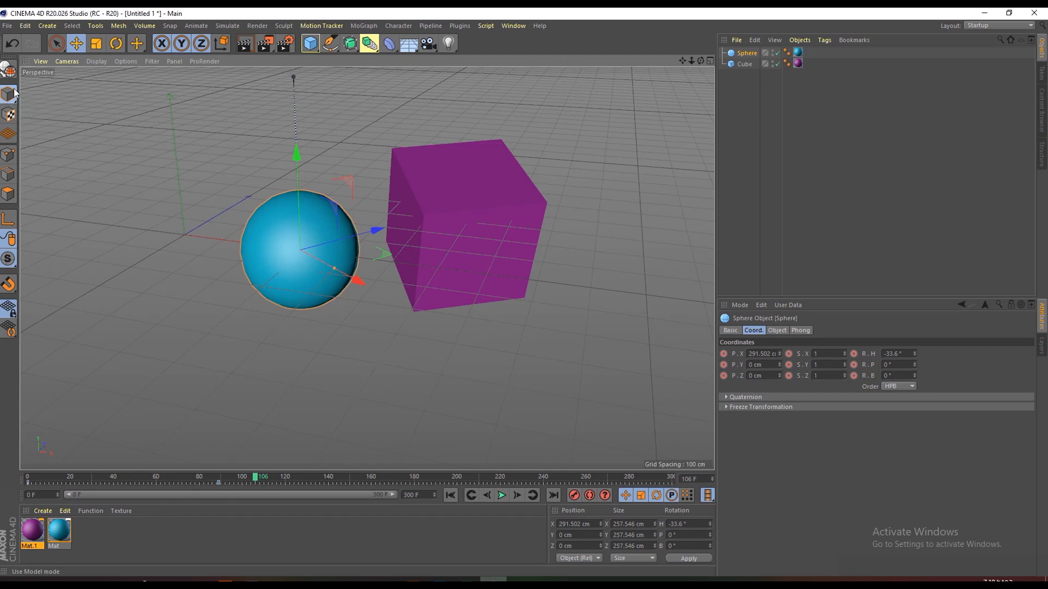
click(748, 64)
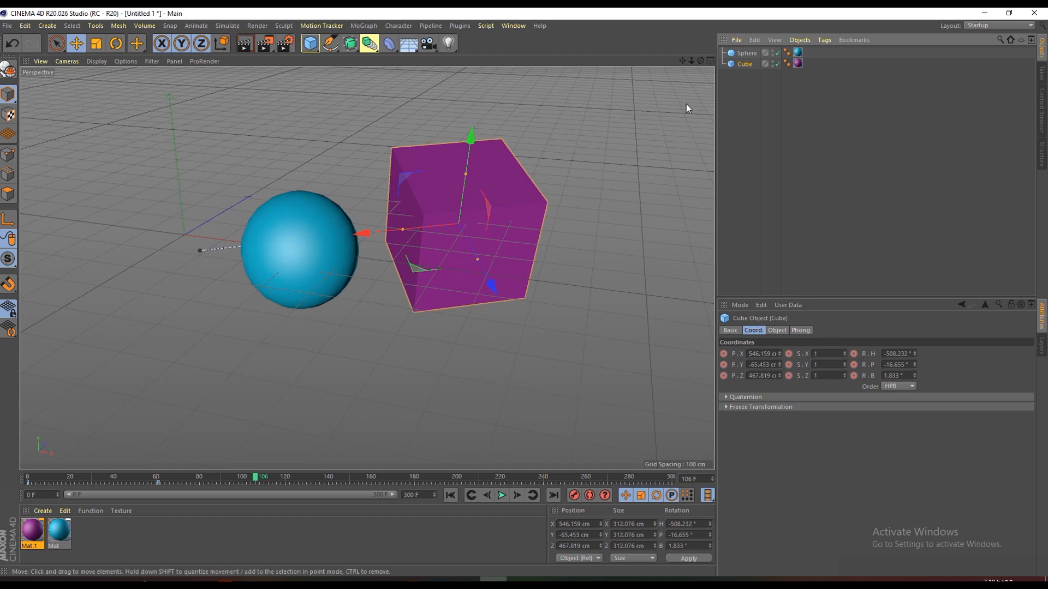
mouse_move(701, 61)
mouse_down()
mouse_move(676, 77)
mouse_move(753, 69)
mouse_move(731, 87)
mouse_move(691, 65)
mouse_move(701, 60)
mouse_up()
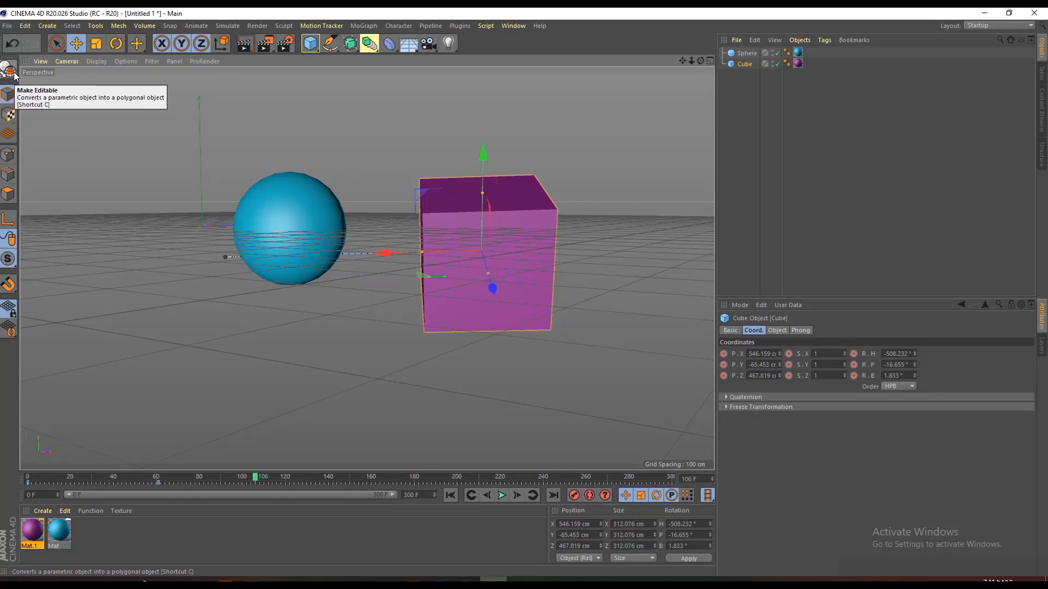
click(12, 72)
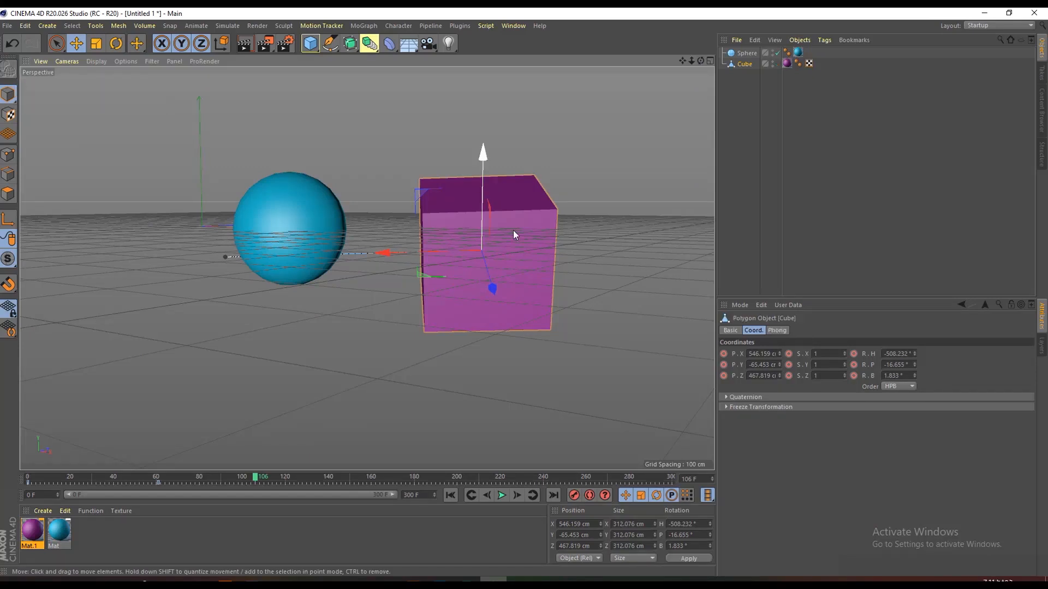
drag(700, 61, 604, 89)
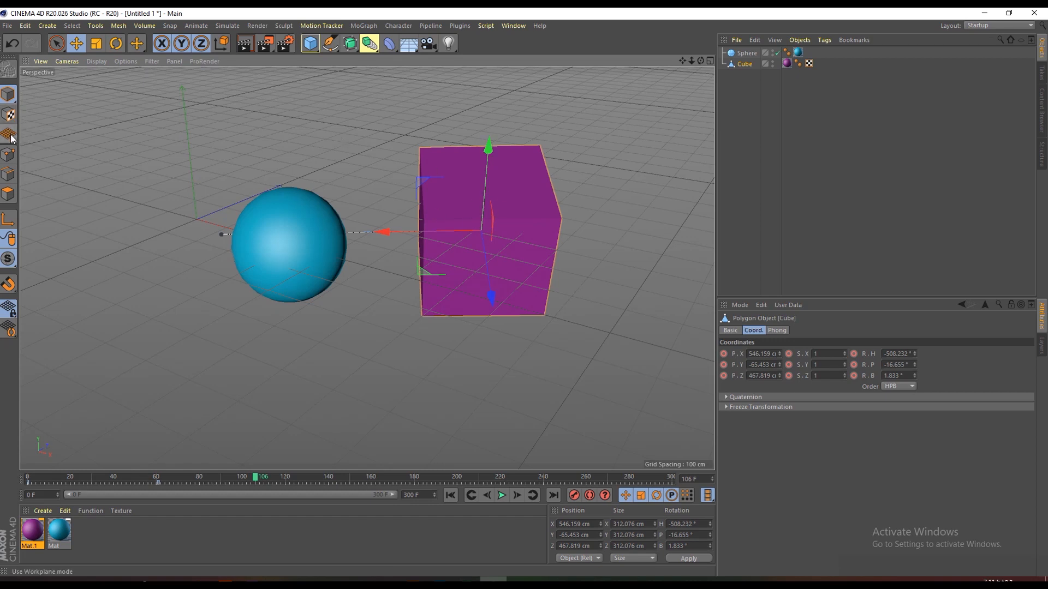
click(9, 156)
Try moving one upper corner point of the cube and undo the change
mouse_move(561, 219)
mouse_down()
mouse_move(629, 218)
mouse_move(625, 160)
mouse_move(485, 261)
mouse_move(584, 201)
mouse_move(567, 212)
mouse_up()
click(561, 266)
key(ctrl+z)
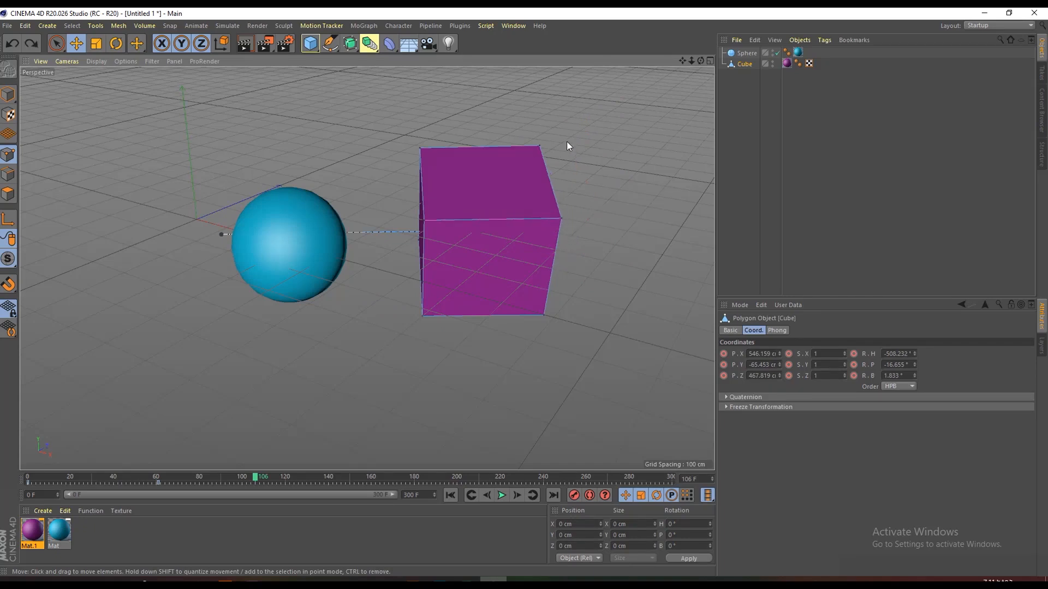
Select the two corner points on the cube's upper edge farthest from the sphere and lower them to Y -26.266 cm
click(540, 146)
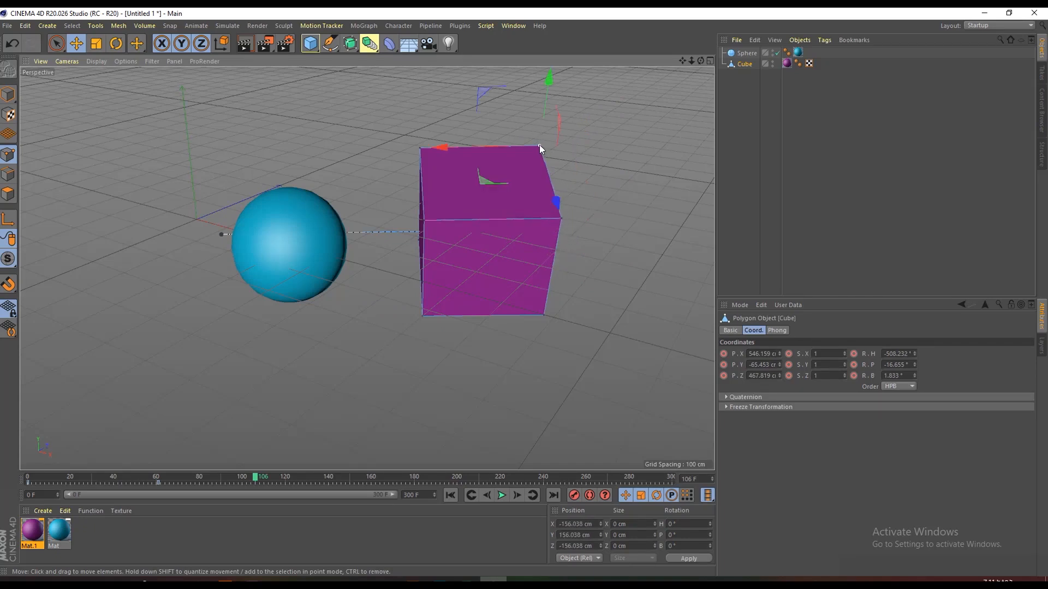
shift+click(561, 218)
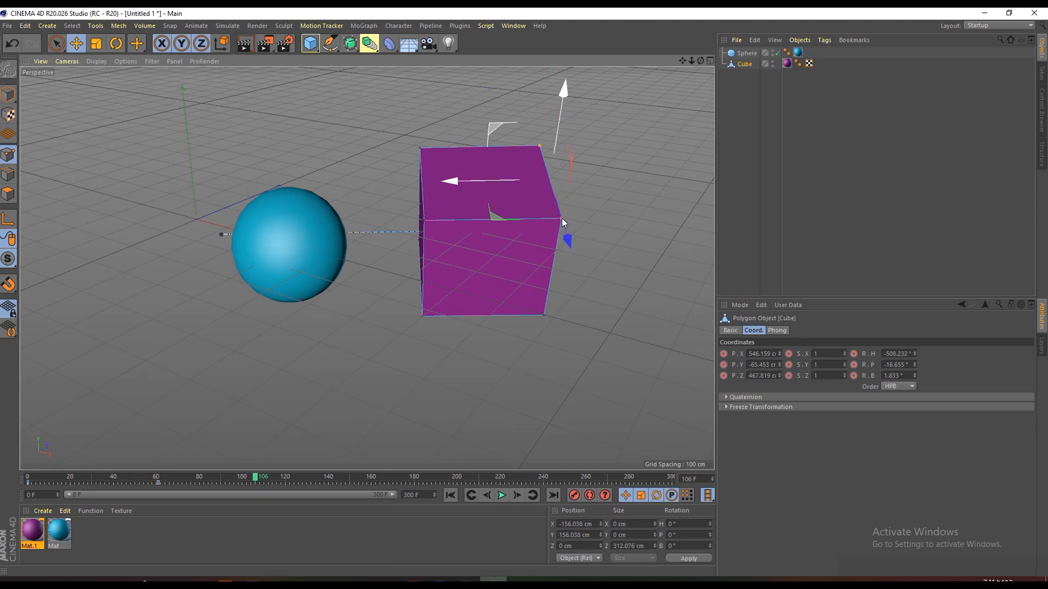
drag(563, 131, 593, 184)
In Edges mode, raise the lowered upper edge of the cube and the opposite upper edge, and clear the selection
drag(700, 60, 368, 268)
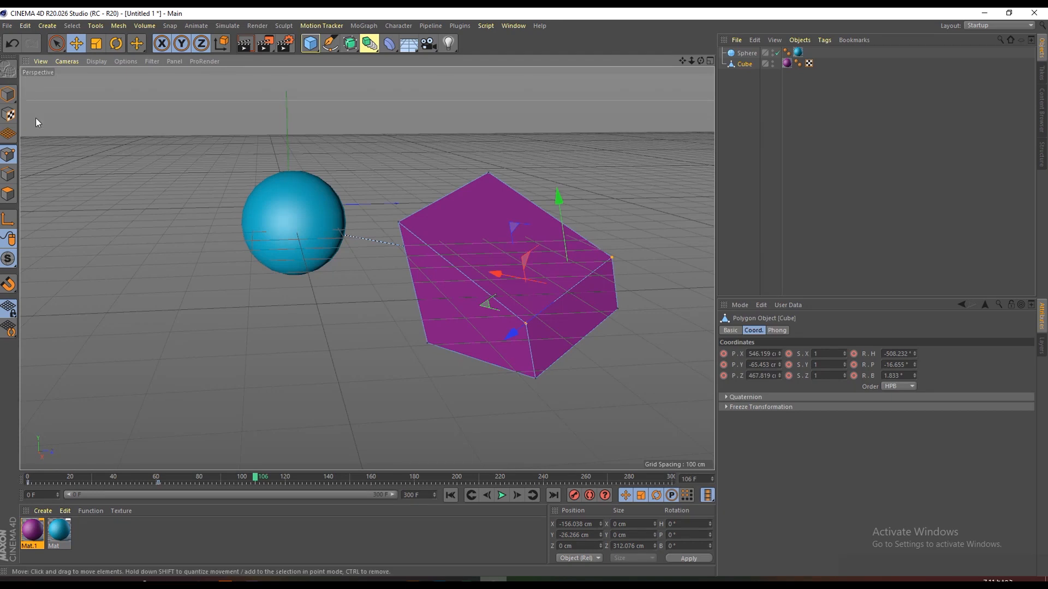
click(10, 178)
click(558, 217)
drag(567, 214, 603, 165)
click(452, 273)
drag(452, 273, 461, 248)
click(92, 150)
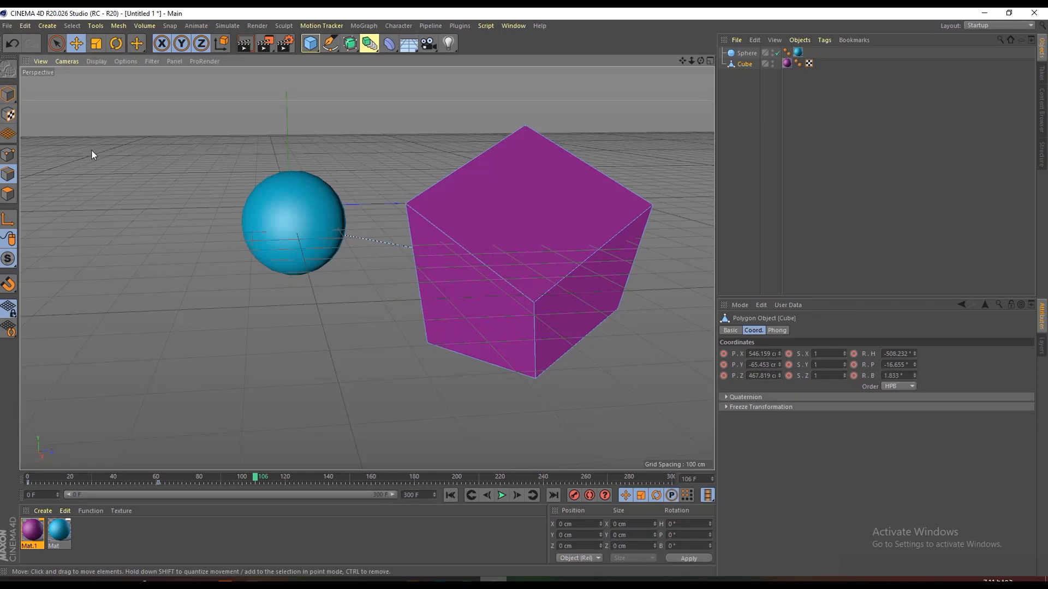
Pull the two upper corner points farthest from the sphere inward in Points mode, and shift two adjoining edges in Edges mode
click(10, 155)
drag(653, 204, 506, 232)
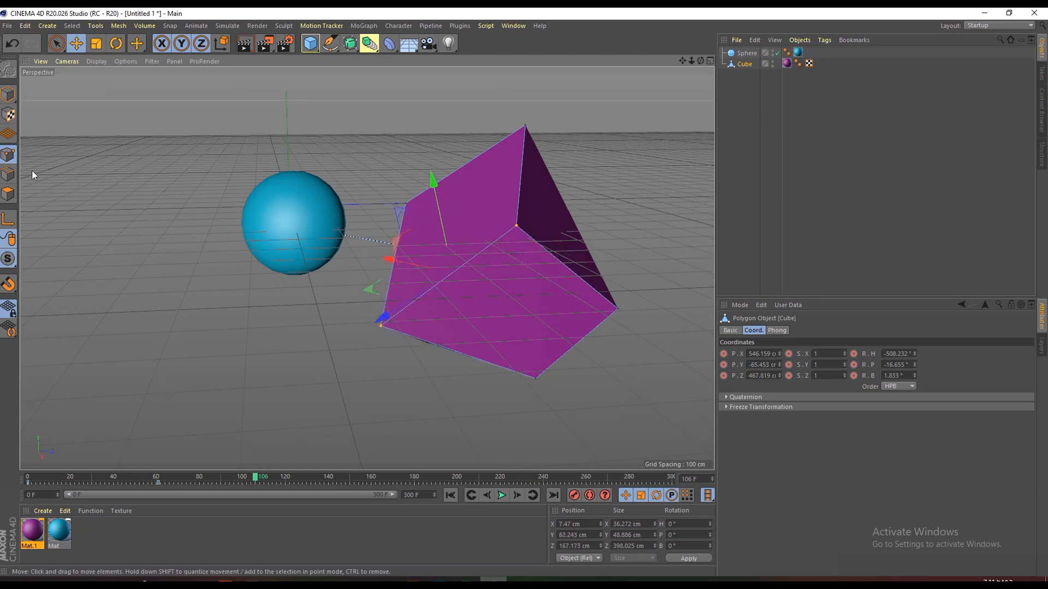
click(9, 175)
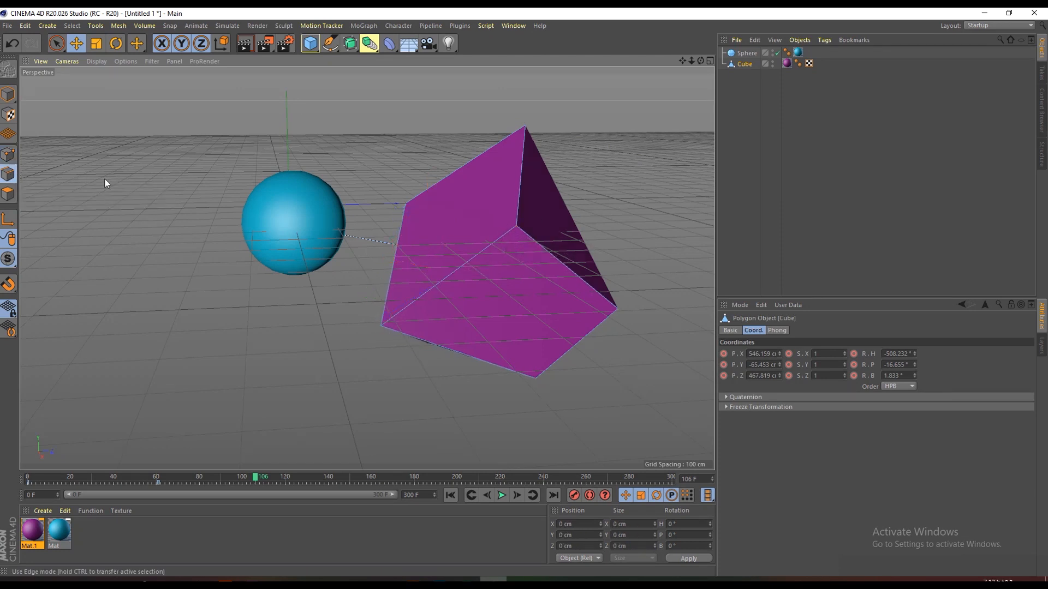
drag(542, 246, 497, 213)
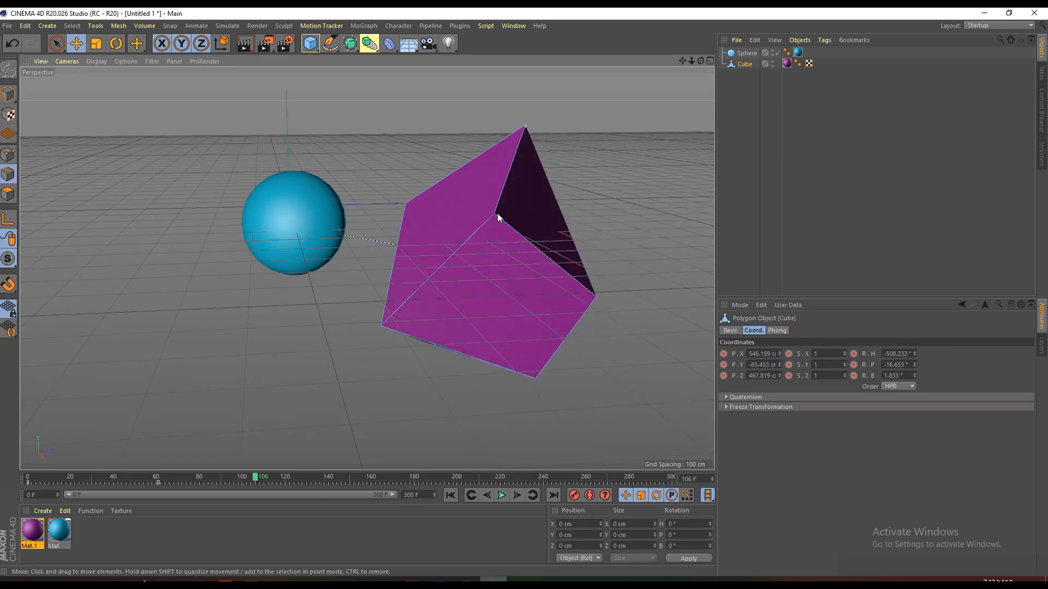
click(507, 178)
drag(507, 174, 509, 175)
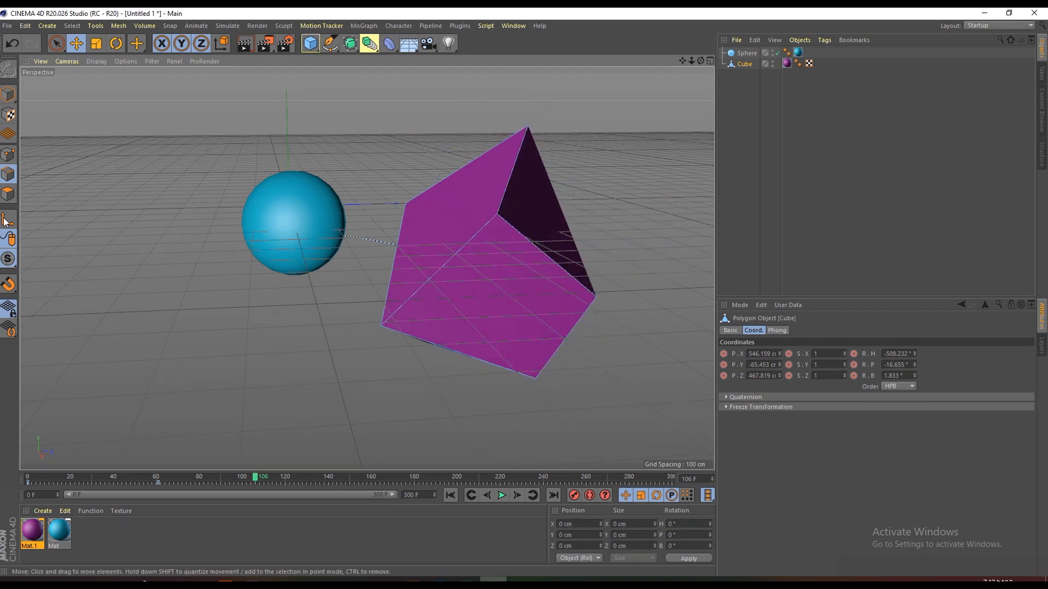
In Polygons mode, reposition a face of the purple cube and move it about 24 cm along its Z axis
click(12, 194)
alt+drag(328, 251, 375, 268)
drag(499, 269, 513, 187)
drag(613, 140, 619, 168)
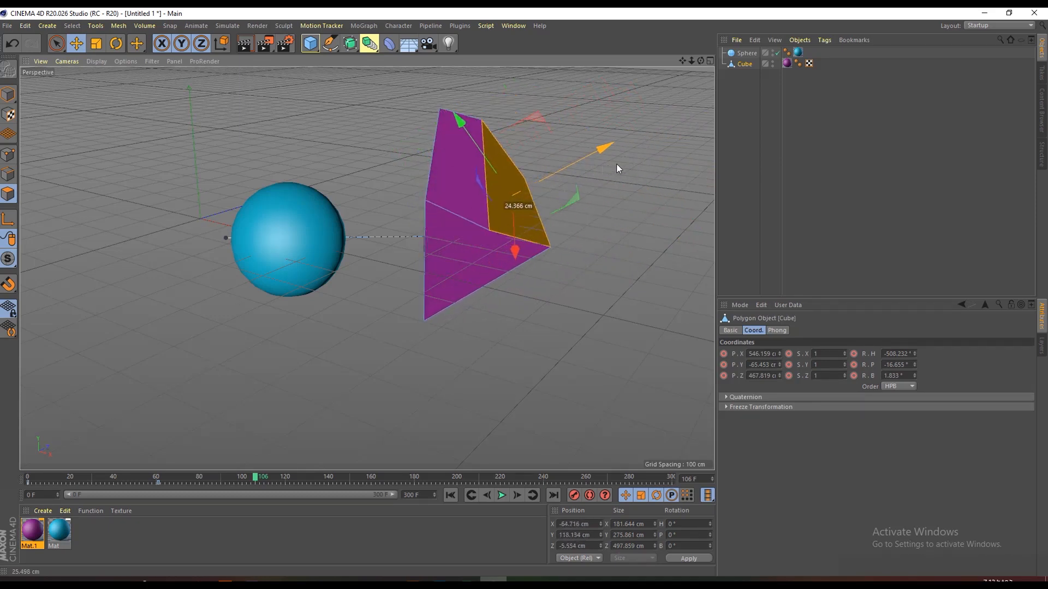
Add a new editable cube and stretch it into a long box by pulling its front face out about 867 cm
click(309, 43)
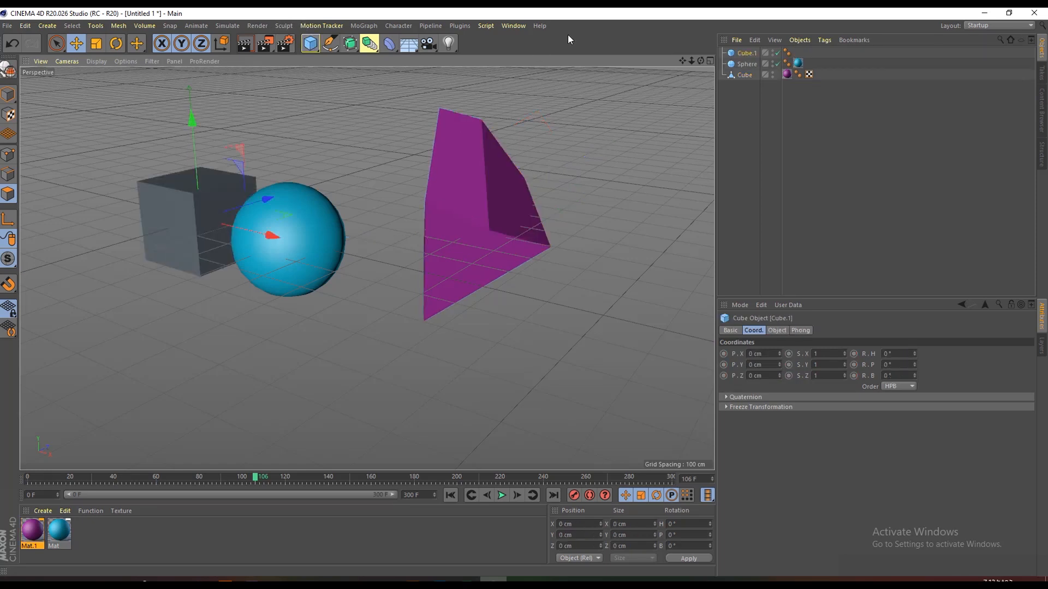
drag(700, 61, 625, 83)
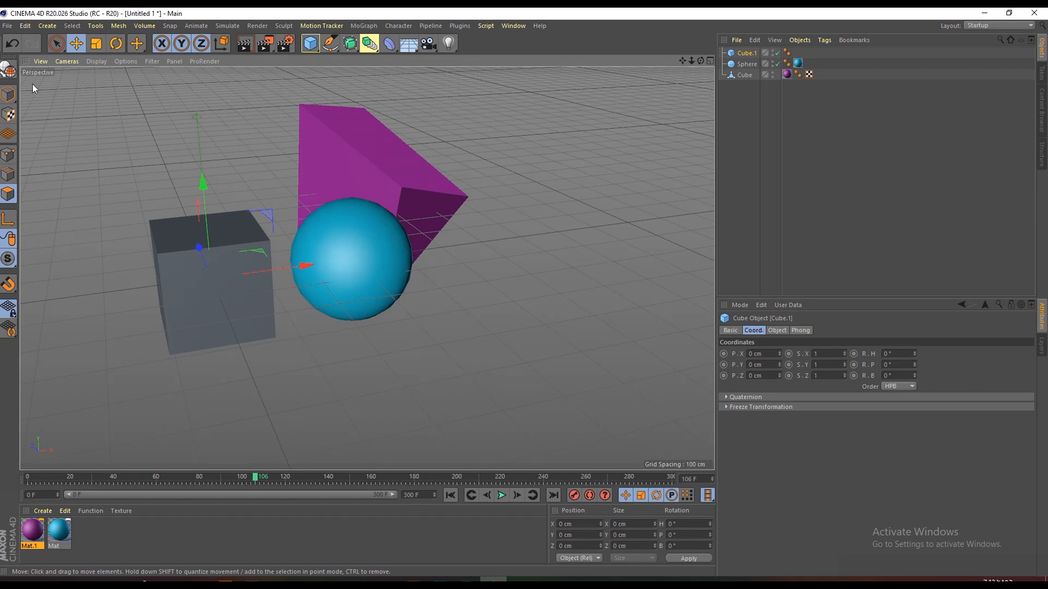
drag(233, 290, 702, 261)
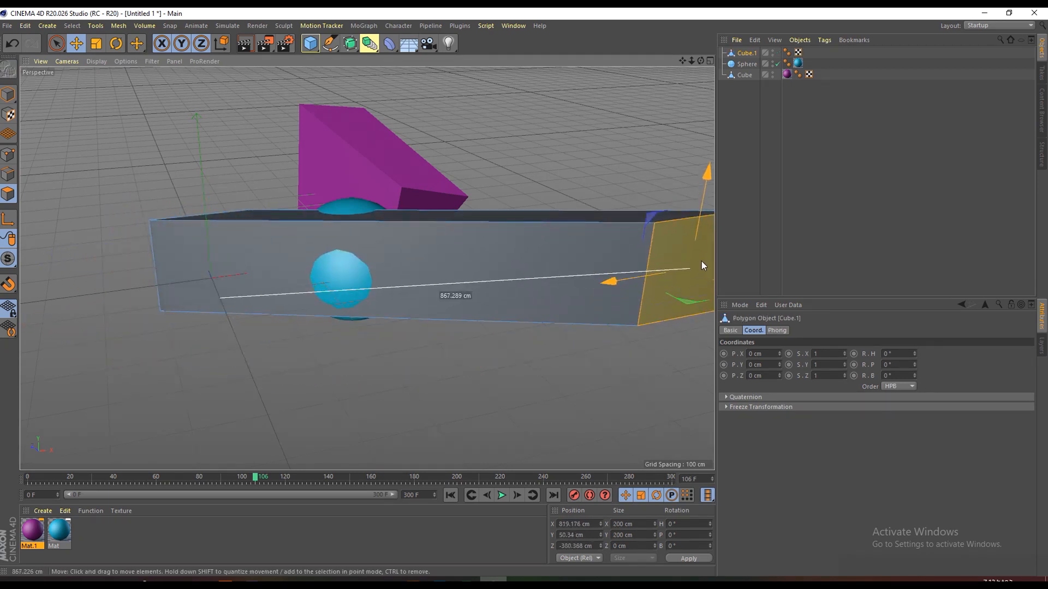
Reshape the stretched gray cube by moving its faces downward, and clear the face selection
click(700, 120)
drag(695, 64, 616, 87)
drag(574, 189, 552, 284)
drag(435, 250, 439, 271)
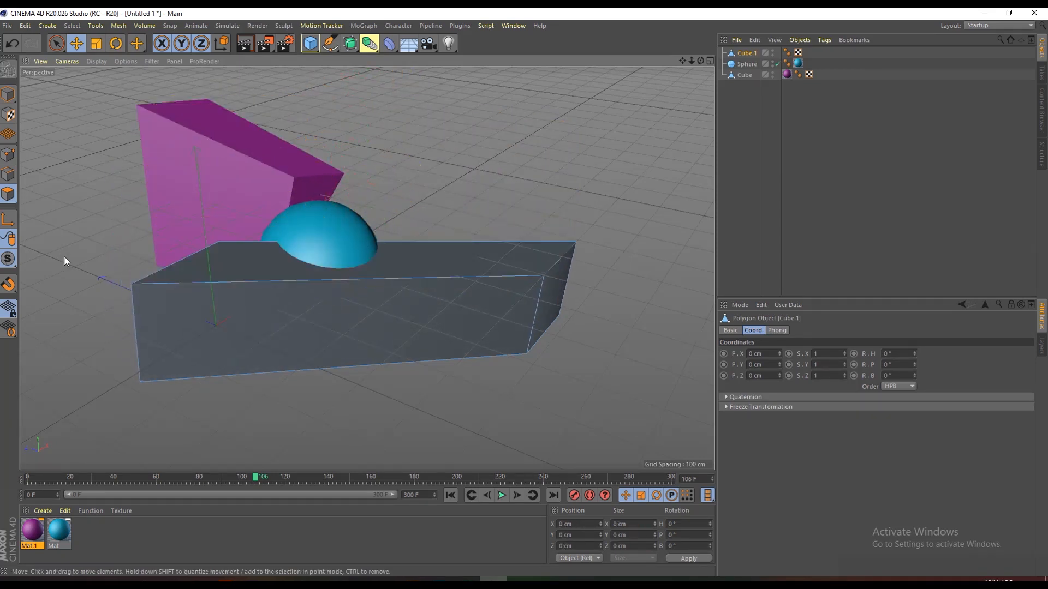
Enable axis editing for the stretched gray cube and examine its axis from other angles and distances
click(12, 224)
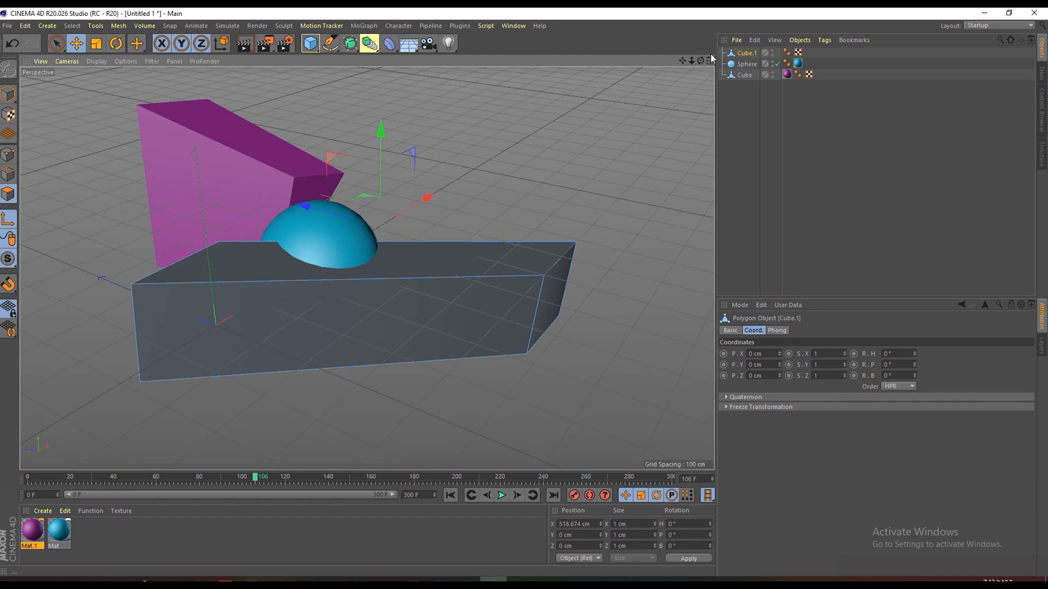
drag(701, 60, 648, 91)
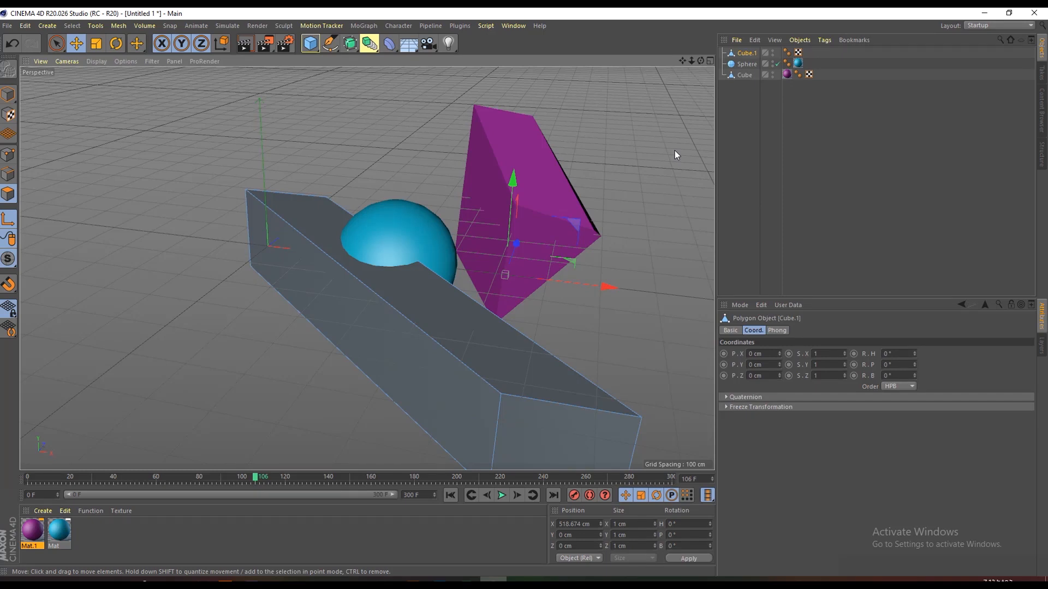
drag(692, 60, 933, 131)
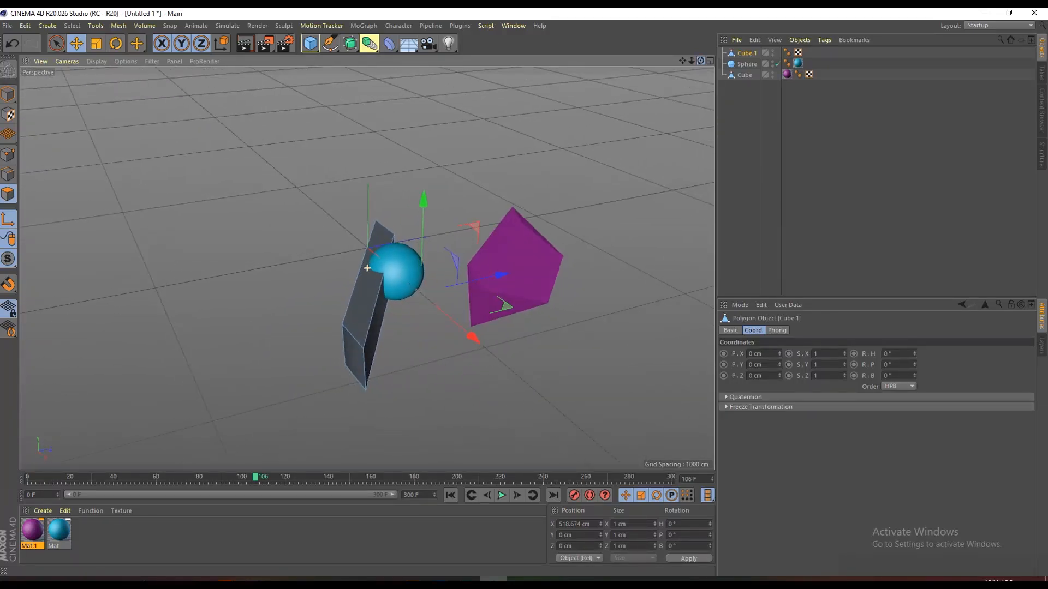